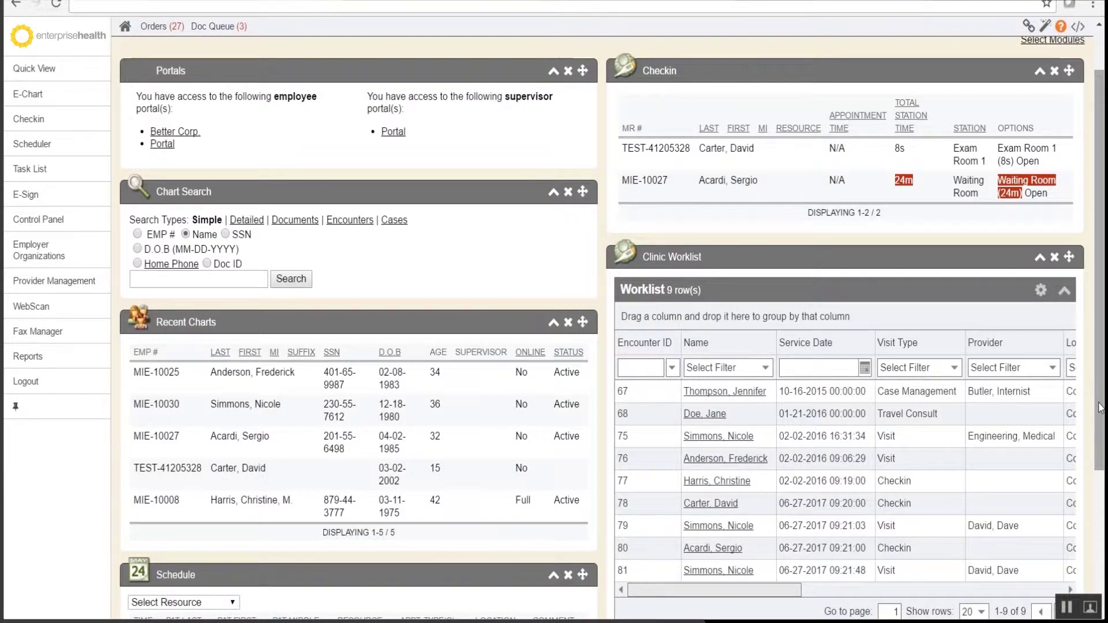
Open the Encounters dashboard and scroll past the 57 encounters to the Visit Types chart
{"action": "scroll", "coordinate": [1100, 408], "scroll_direction": "down", "scroll_amount": 5}
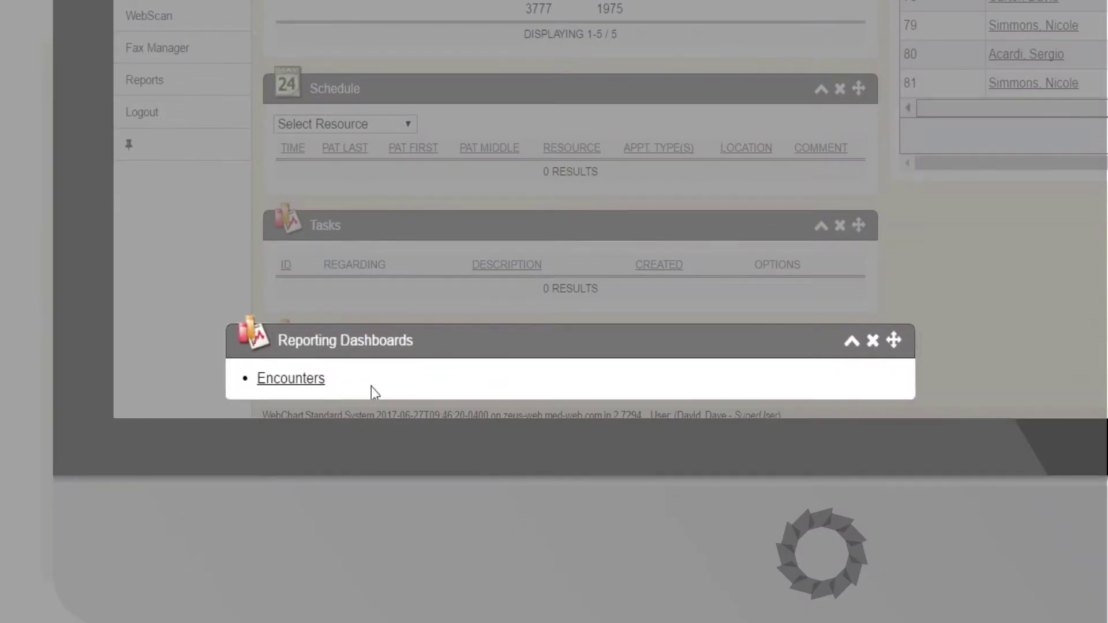
{"action": "left_click", "coordinate": [289, 380]}
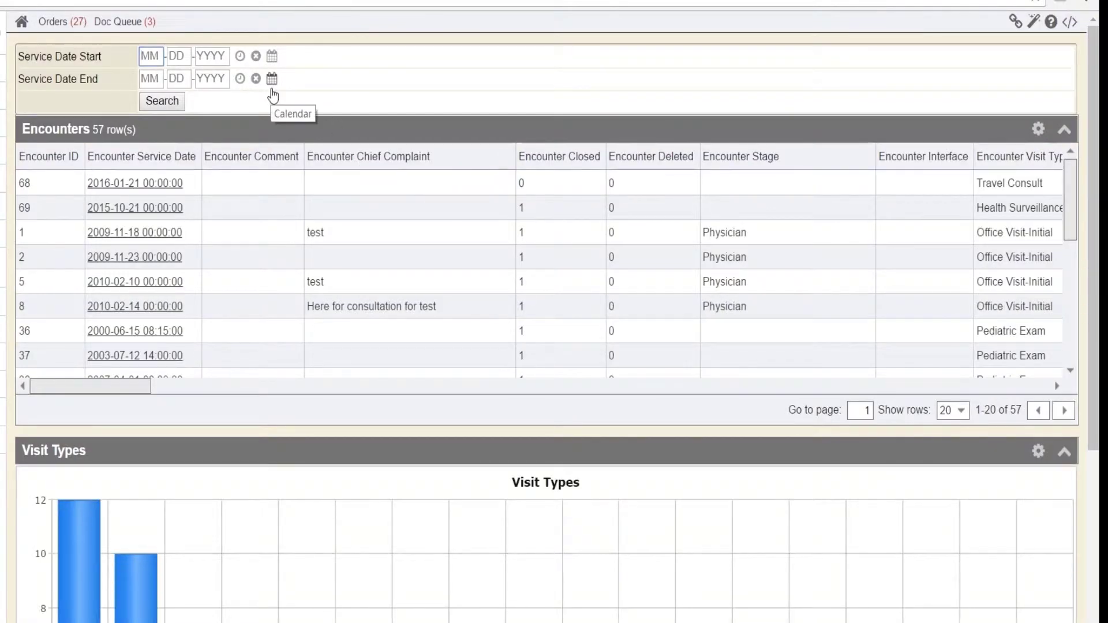
{"action": "left_click", "coordinate": [1095, 529]}
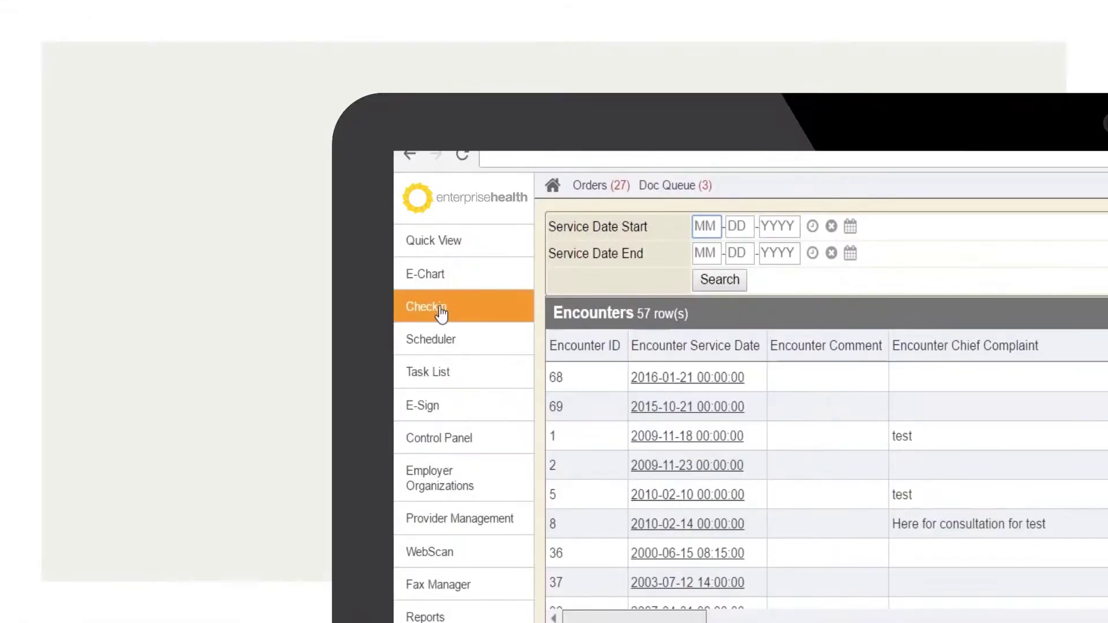
View the Corporate Office station board of waiting patients, then go to the Reports categories
{"action": "left_click", "coordinate": [441, 309]}
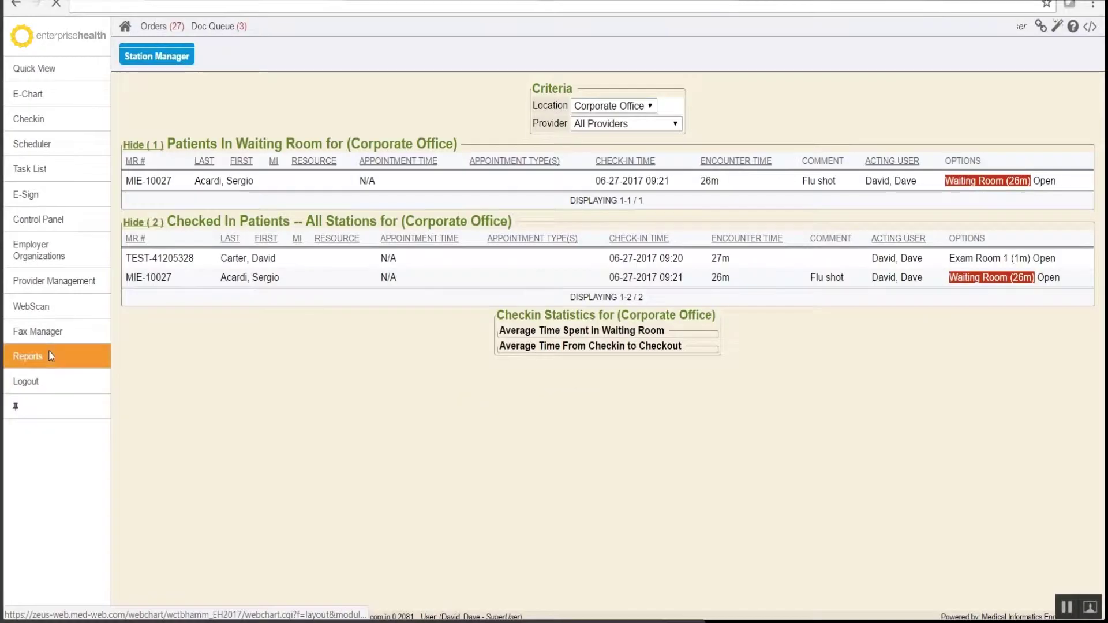
{"action": "left_click", "coordinate": [50, 357]}
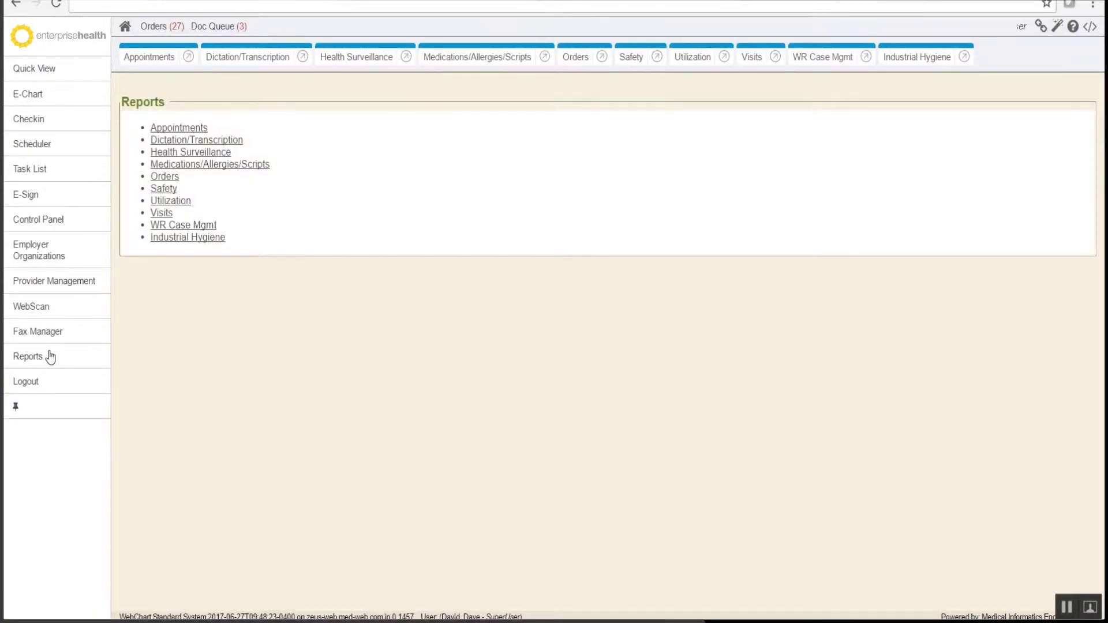
Run Appointment Type Totals for Corporate Office from 06-27-2000 to 06-27-2017
{"action": "left_click", "coordinate": [166, 55]}
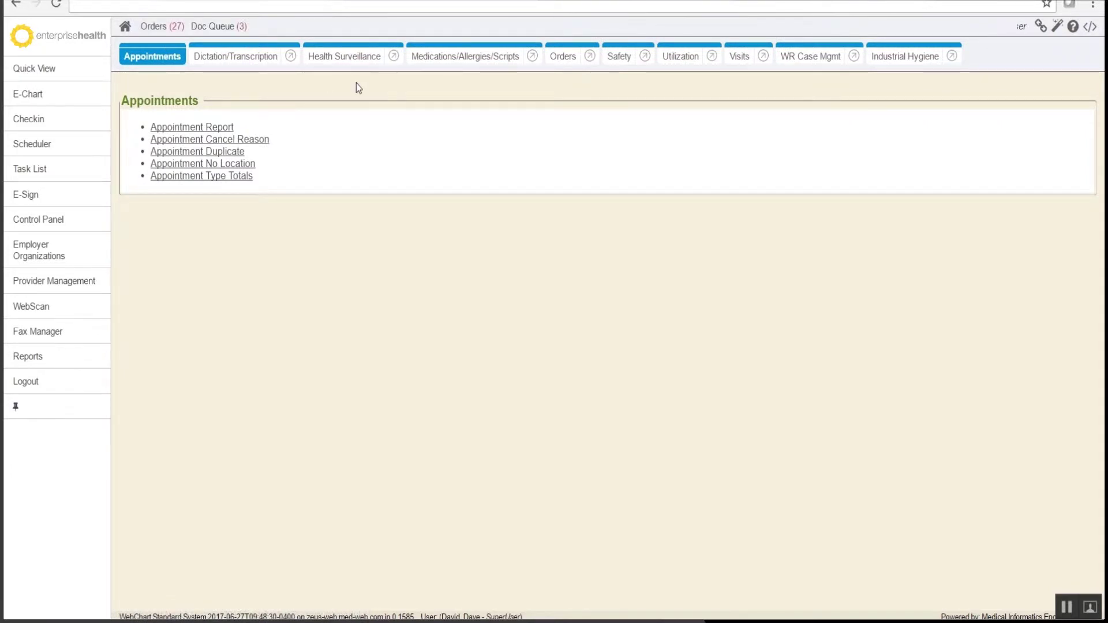
{"action": "left_click", "coordinate": [206, 177]}
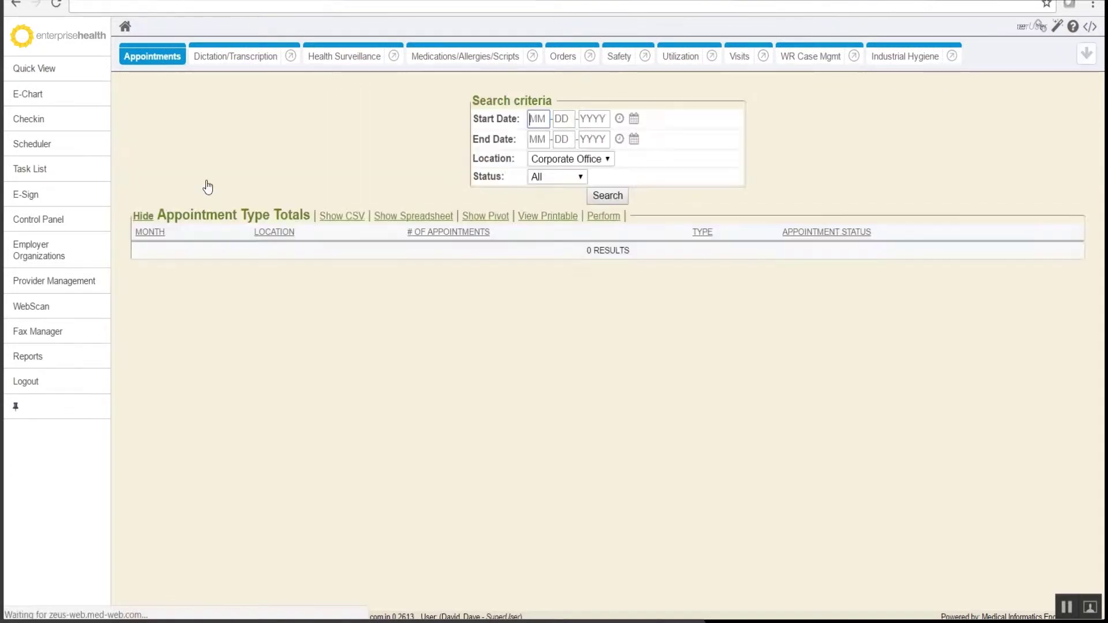
{"action": "left_click", "coordinate": [619, 119]}
{"action": "left_click", "coordinate": [619, 139]}
{"action": "key", "text": "Return"}
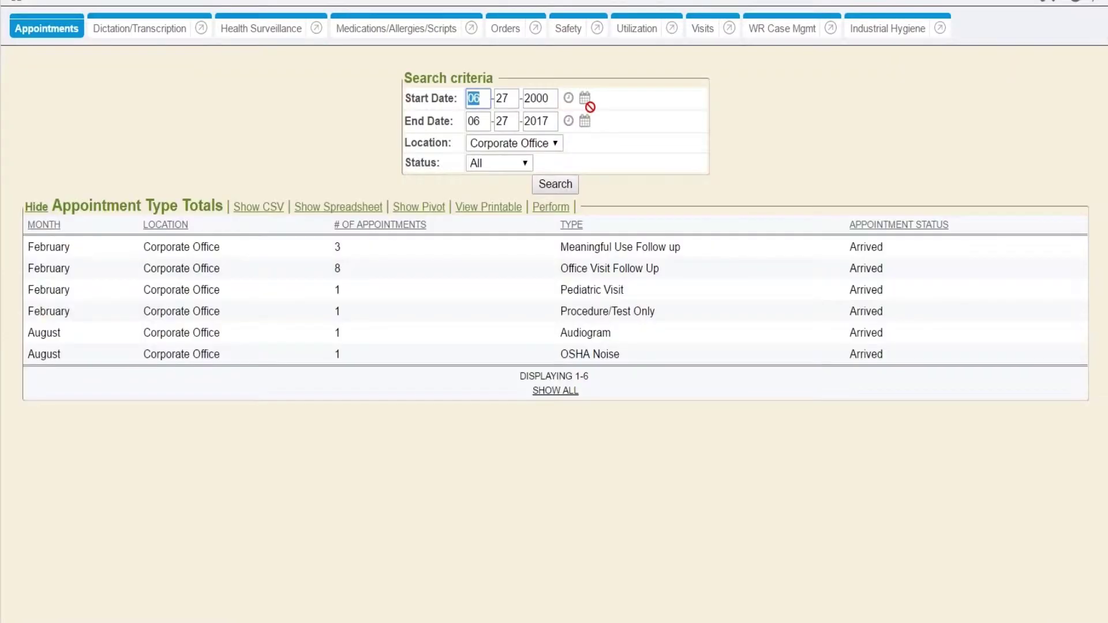
{"action": "left_click", "coordinate": [259, 29]}
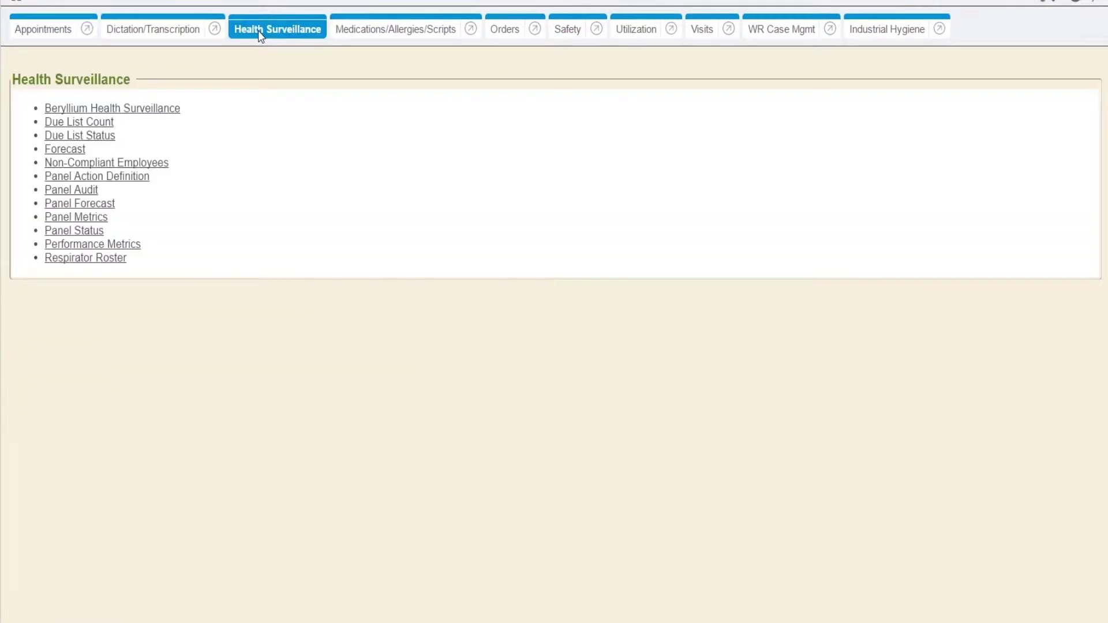
Run the Due List Status report for due dates from 2000 to 2017
{"action": "left_click", "coordinate": [93, 138]}
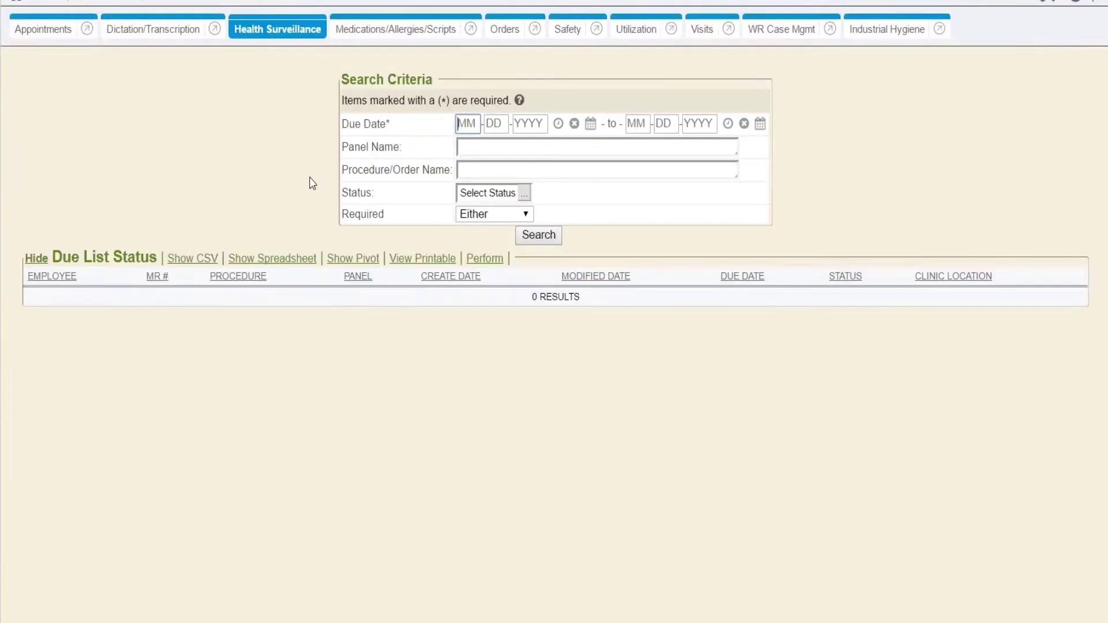
{"action": "left_click", "coordinate": [558, 123]}
{"action": "left_click", "coordinate": [728, 124]}
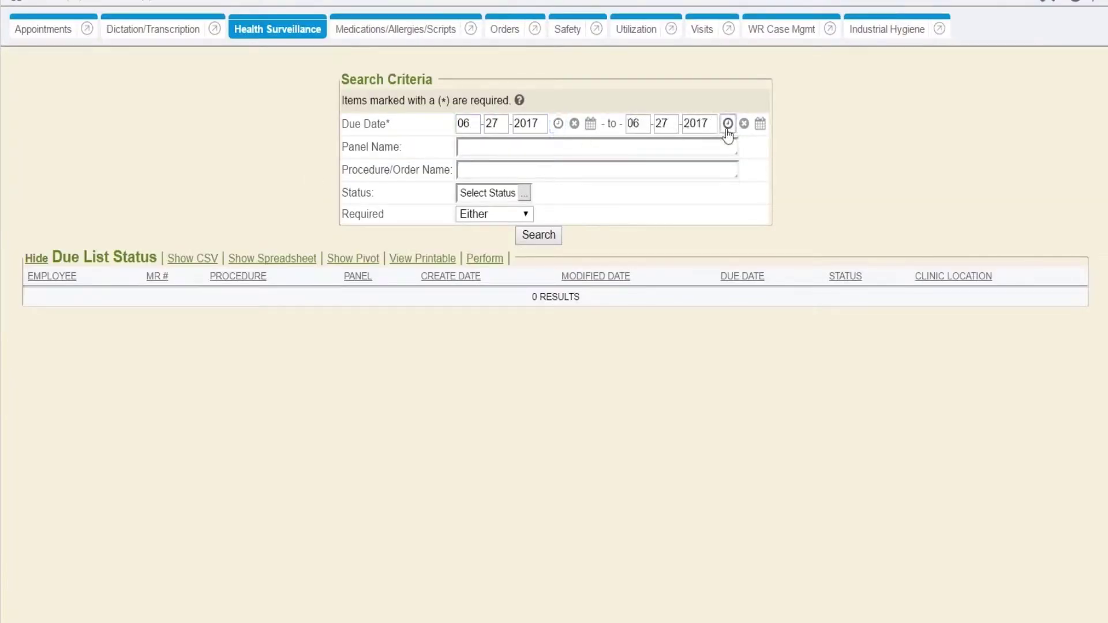
{"action": "double_click", "coordinate": [527, 124]}
{"action": "type", "text": "2"}
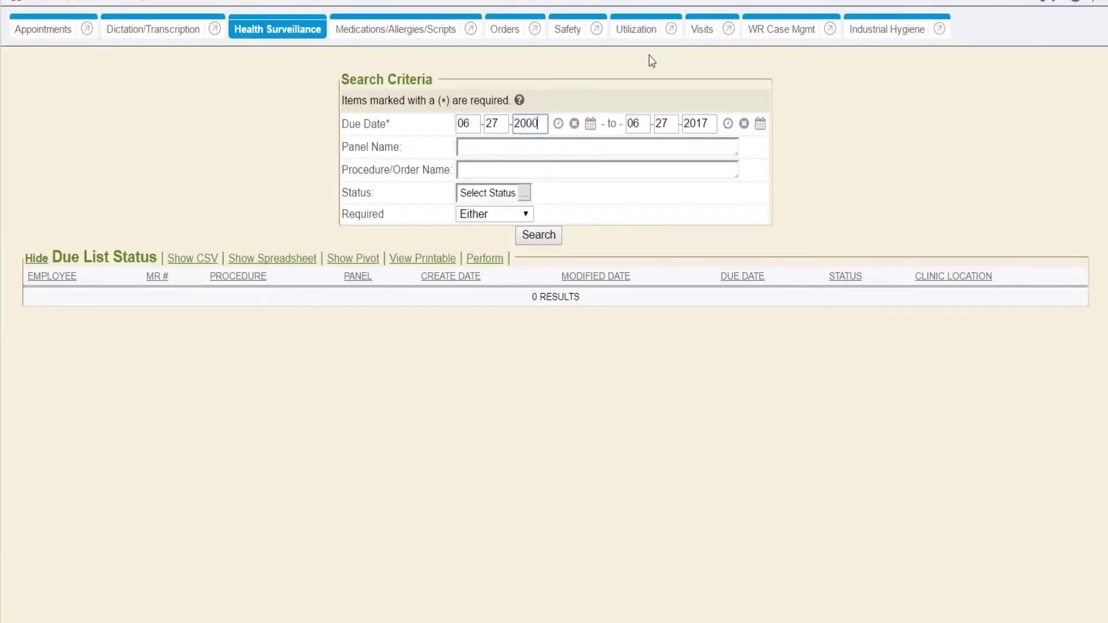
{"action": "key", "text": "Return"}
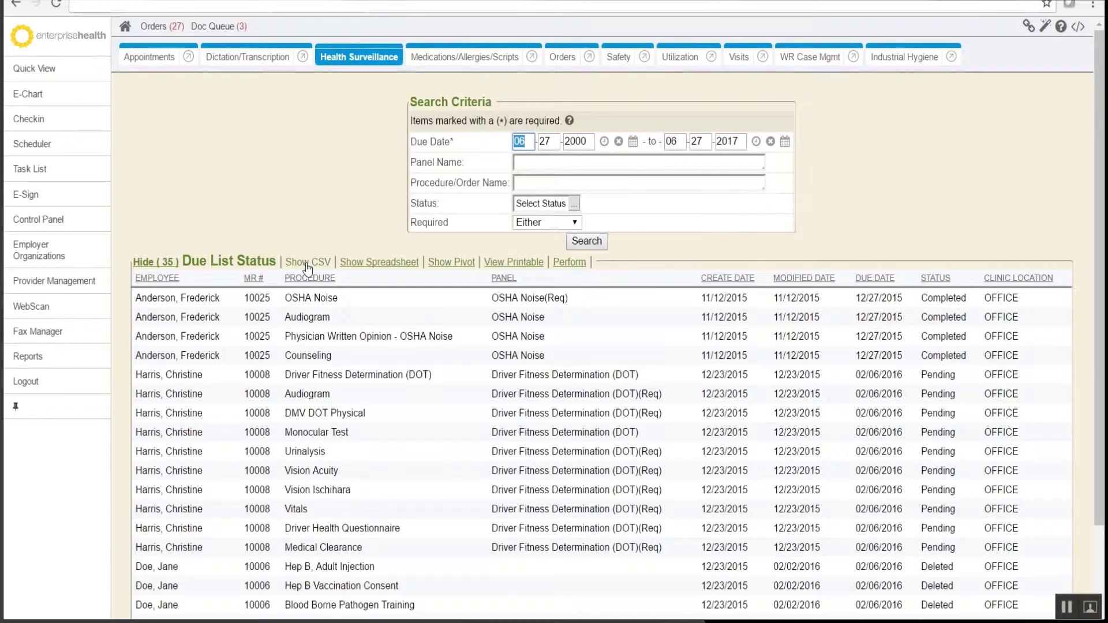
Export the 35 results to CSV, widen the Panel and Create Date columns, close without saving
{"action": "left_click", "coordinate": [306, 264]}
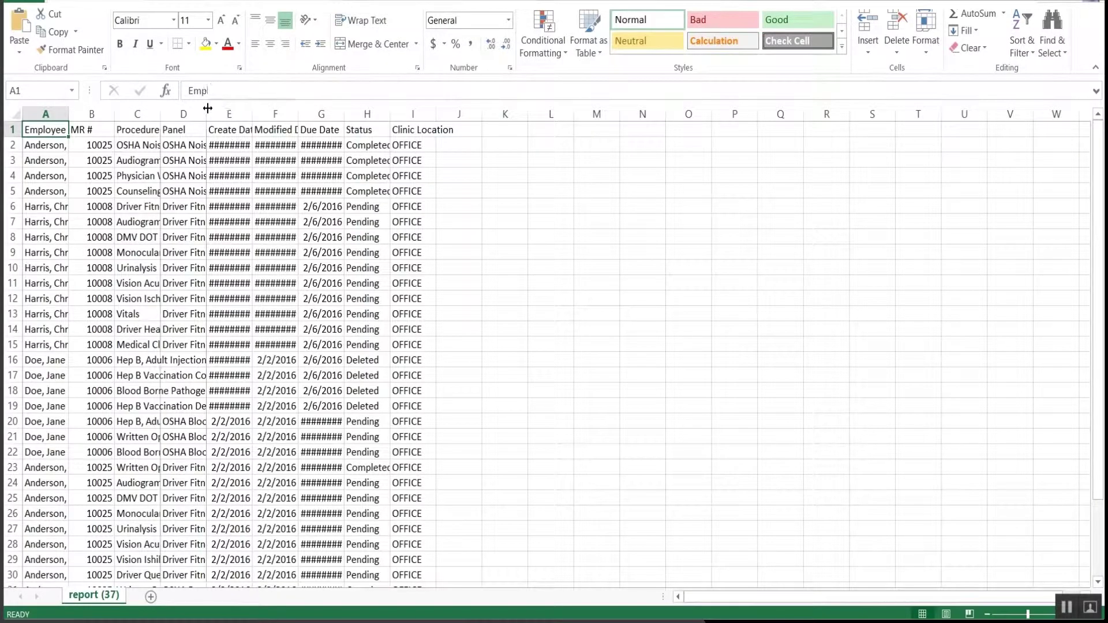
{"action": "double_click", "coordinate": [207, 114]}
{"action": "double_click", "coordinate": [492, 114]}
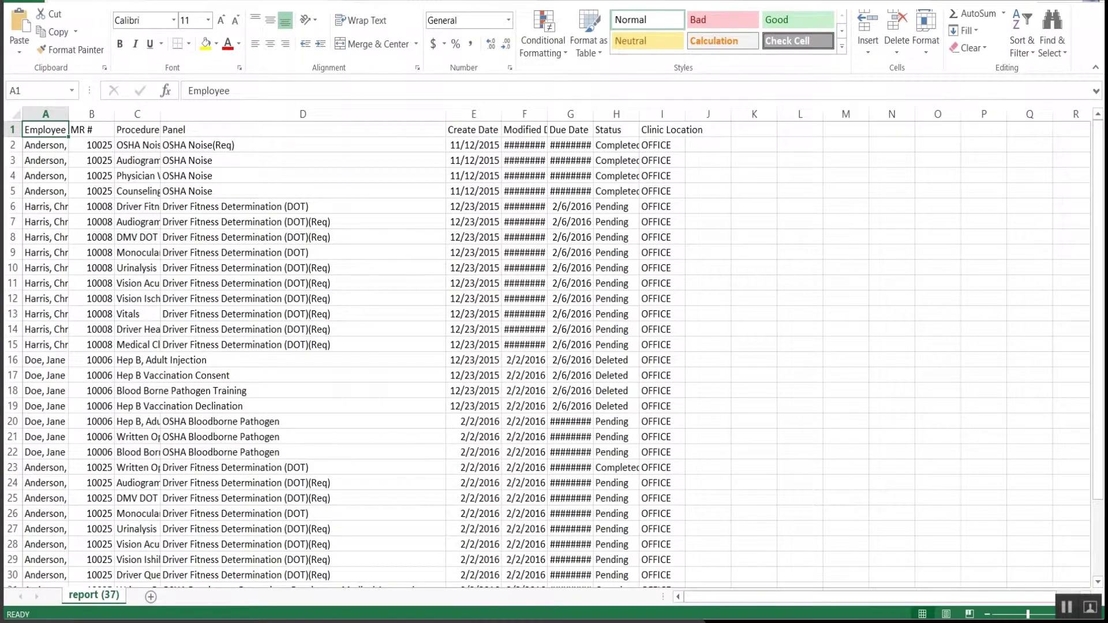
{"action": "key", "text": "alt+F4"}
{"action": "left_click", "coordinate": [552, 320]}
Run Panel Metrics for due dates 06-27-2000 to 06-27-2017 and review the four employee panels
{"action": "left_click", "coordinate": [344, 63]}
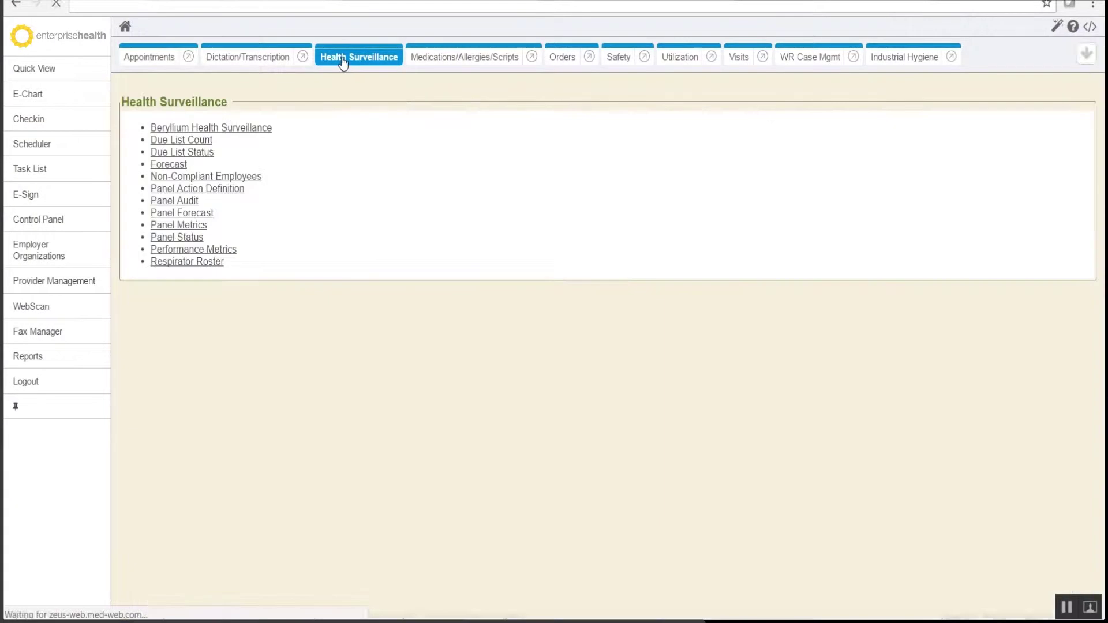
{"action": "left_click", "coordinate": [196, 230]}
{"action": "left_click", "coordinate": [563, 121]}
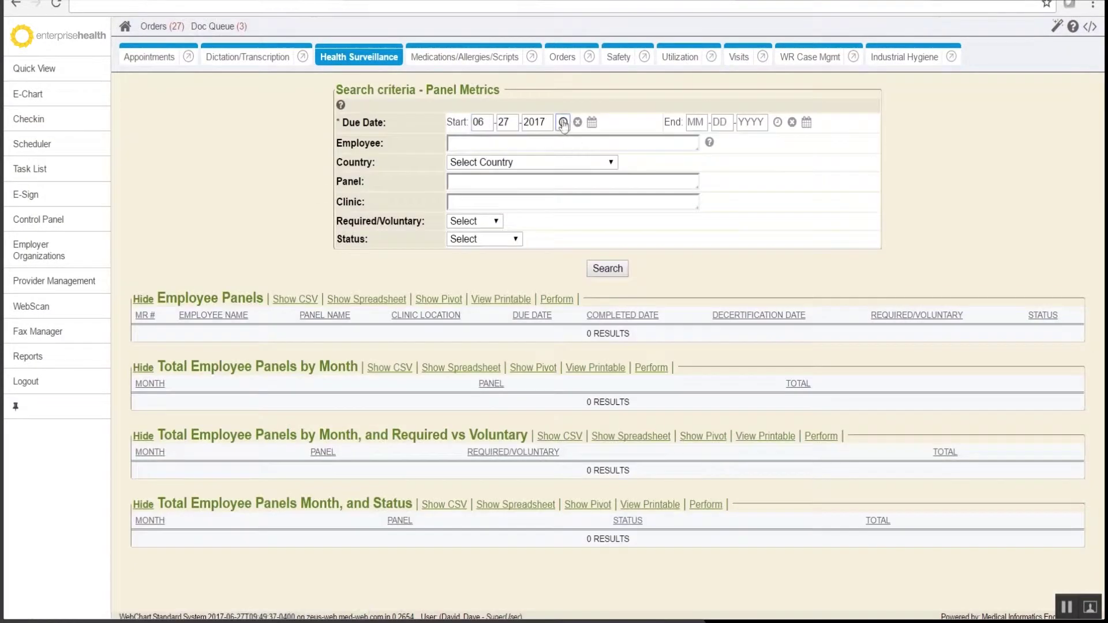
{"action": "left_click", "coordinate": [777, 122]}
{"action": "double_click", "coordinate": [537, 122]}
{"action": "type", "text": "2000"}
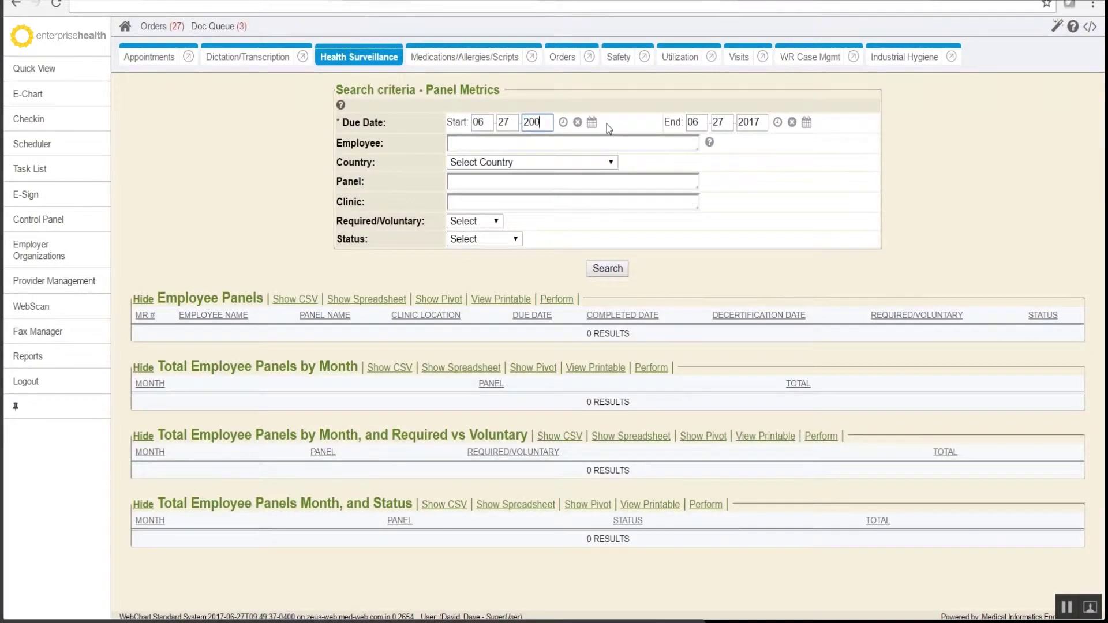
{"action": "key", "text": "Return"}
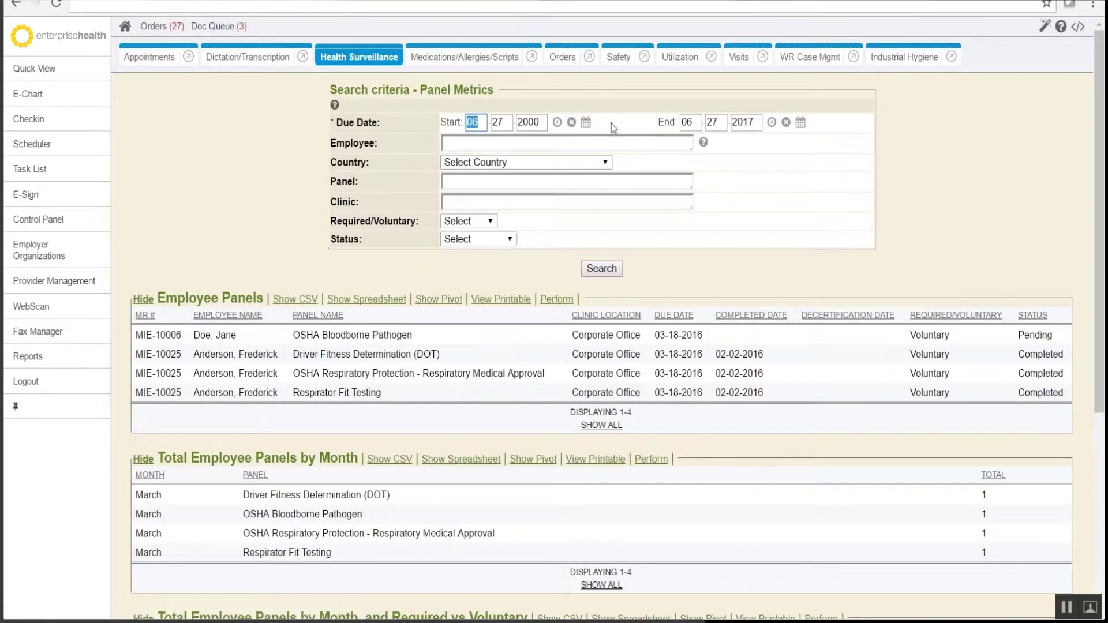
{"action": "left_click_drag", "start_coordinate": [1100, 171], "coordinate": [1101, 370]}
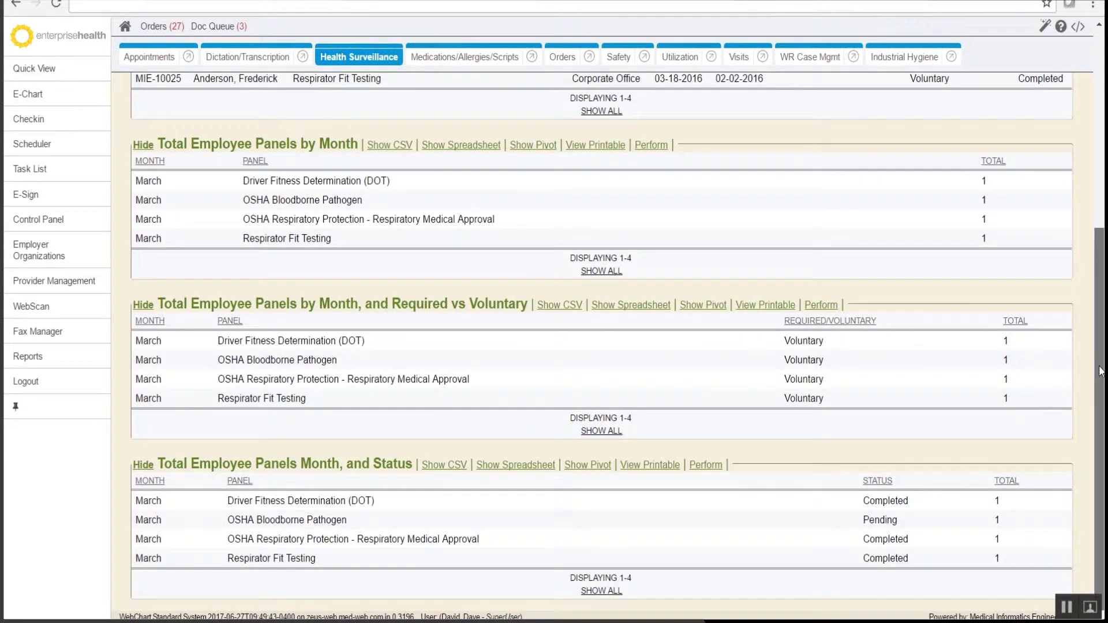
{"action": "scroll", "coordinate": [420, 226], "scroll_direction": "up", "scroll_amount": 5}
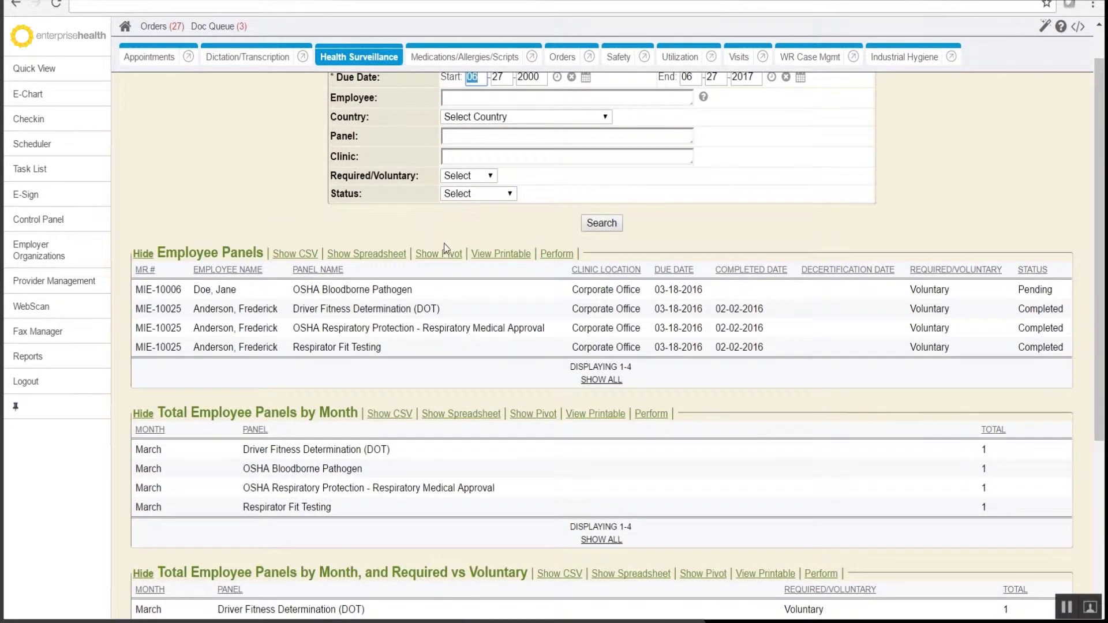
{"action": "left_click", "coordinate": [452, 257]}
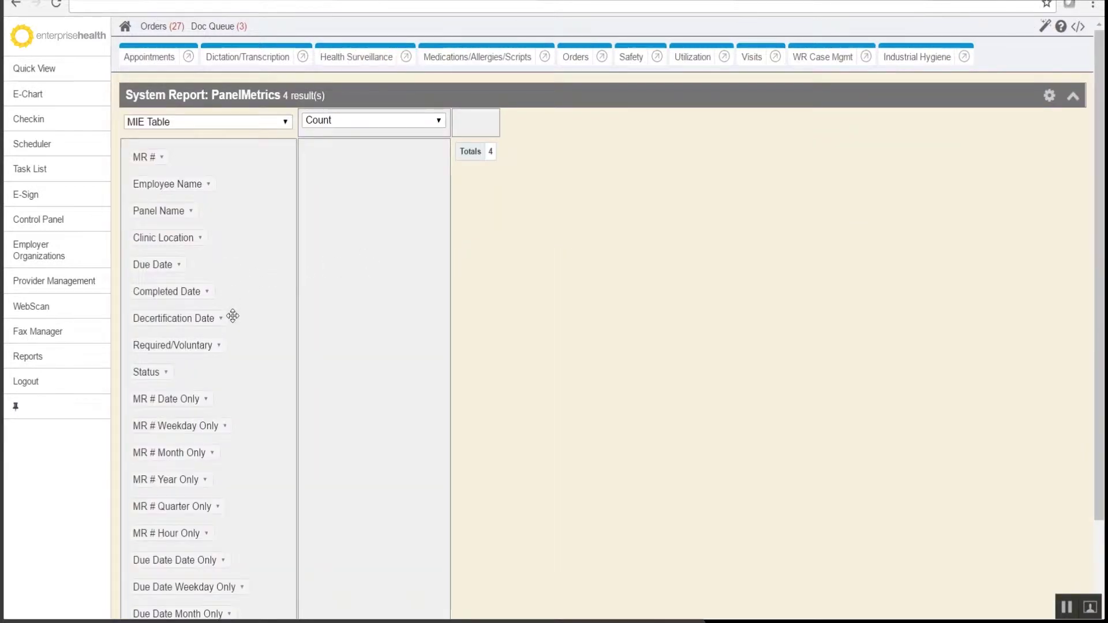
Arrange the pivot with Status as rows and Panel Name across as columns
{"action": "left_click_drag", "start_coordinate": [161, 210], "coordinate": [365, 197]}
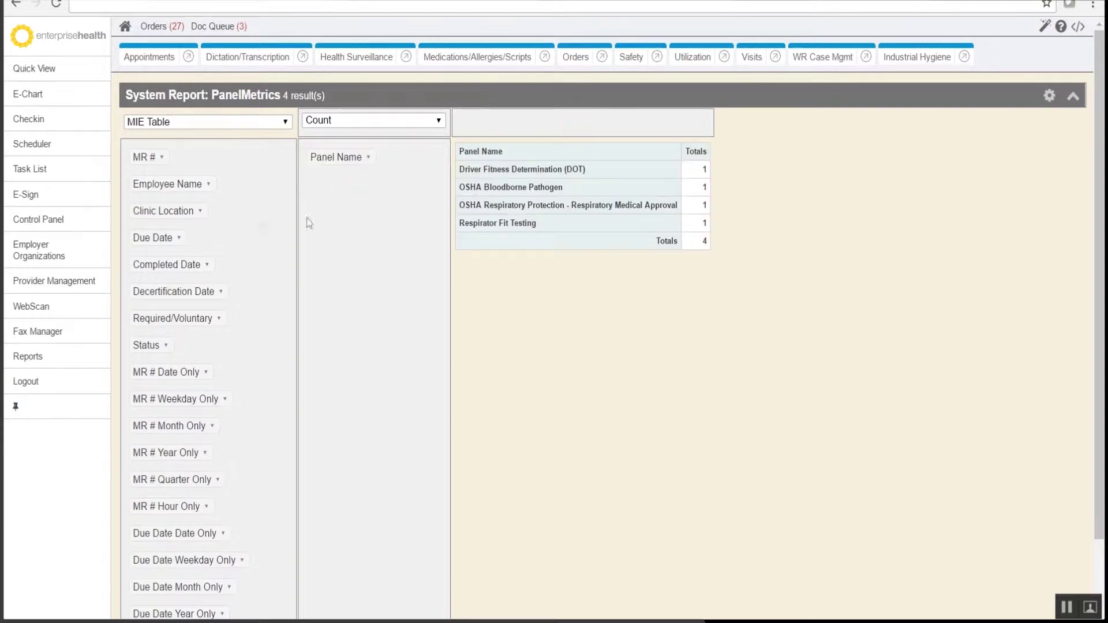
{"action": "left_click_drag", "start_coordinate": [155, 236], "coordinate": [354, 216]}
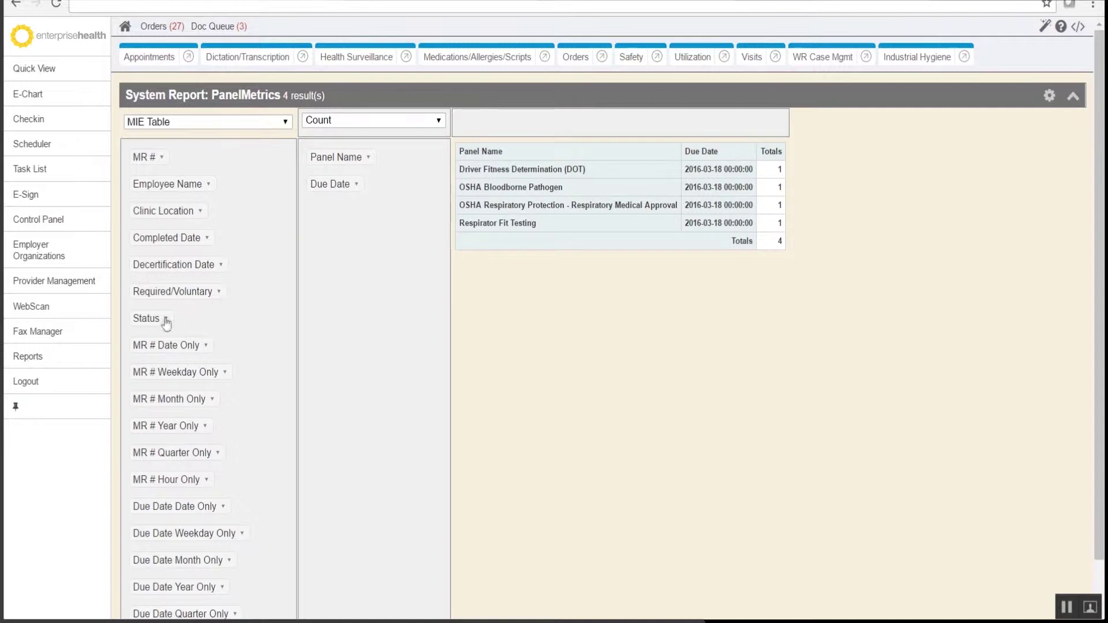
{"action": "left_click_drag", "start_coordinate": [163, 320], "coordinate": [381, 249]}
{"action": "left_click_drag", "start_coordinate": [329, 211], "coordinate": [337, 150]}
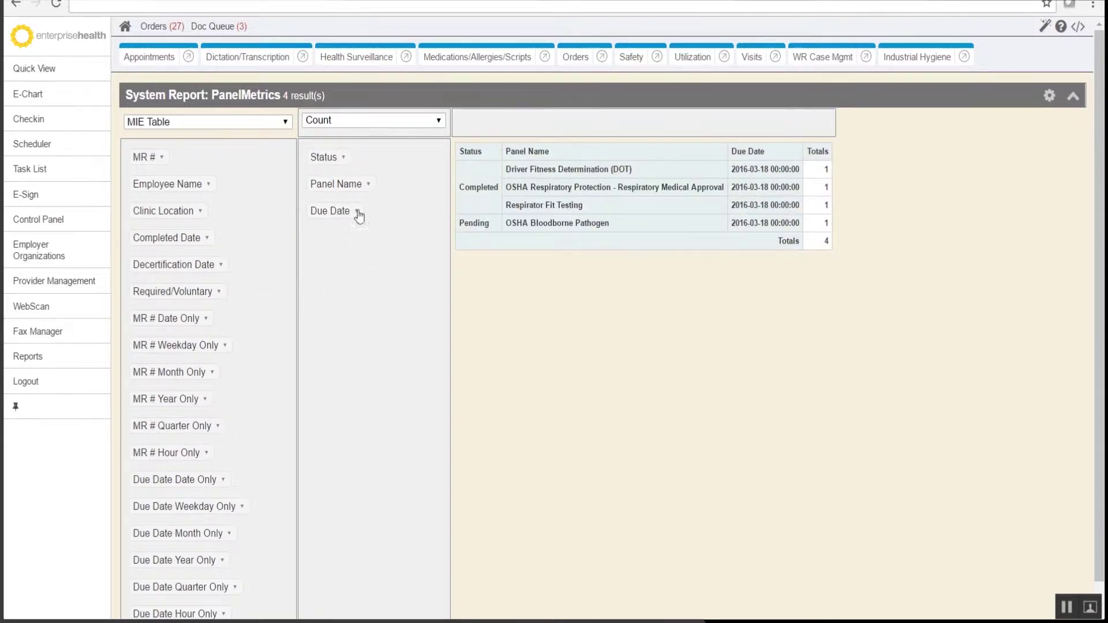
{"action": "left_click_drag", "start_coordinate": [358, 216], "coordinate": [295, 218]}
{"action": "left_click_drag", "start_coordinate": [341, 184], "coordinate": [515, 123]}
Show the pivot as a stacked bar chart, then open the Medications/Allergies/Scripts report list
{"action": "left_click", "coordinate": [219, 122]}
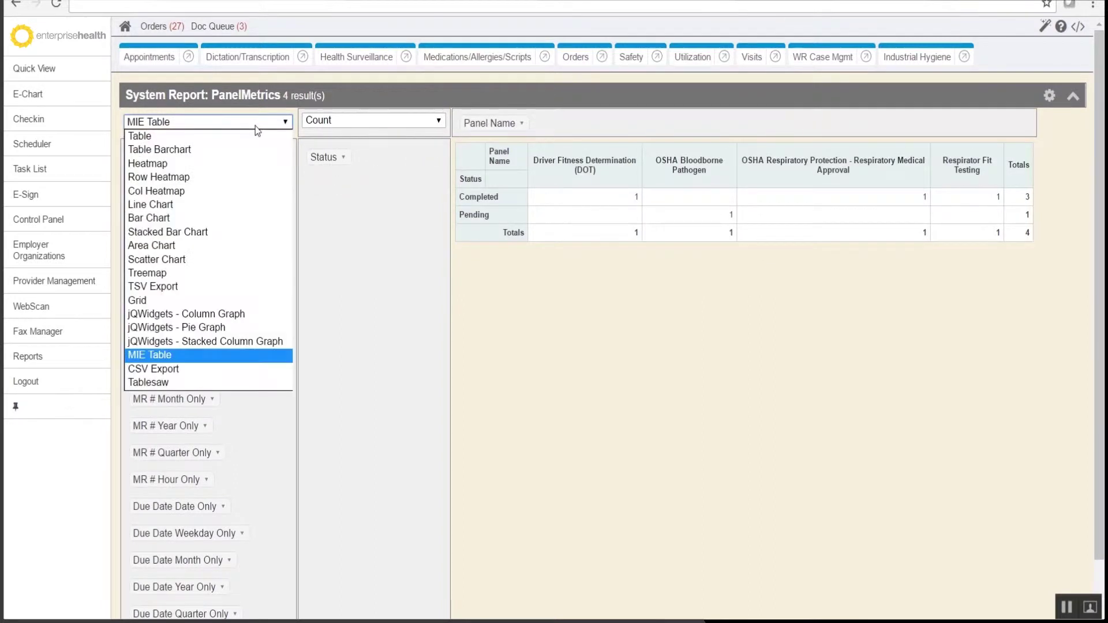
{"action": "left_click", "coordinate": [189, 229]}
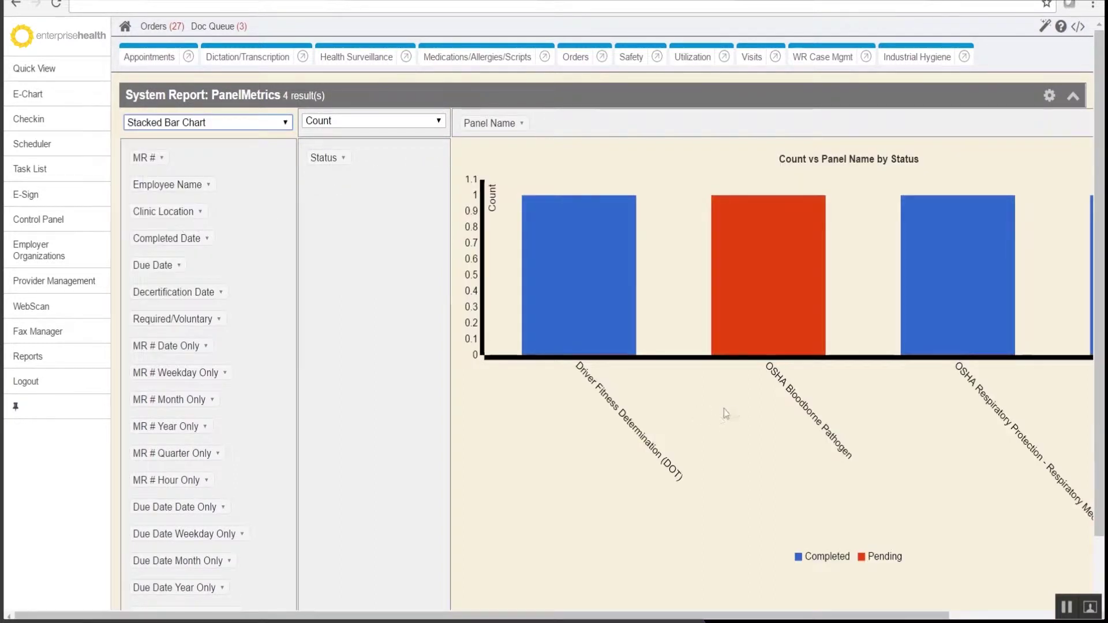
{"action": "left_click", "coordinate": [28, 356]}
{"action": "left_click", "coordinate": [471, 57]}
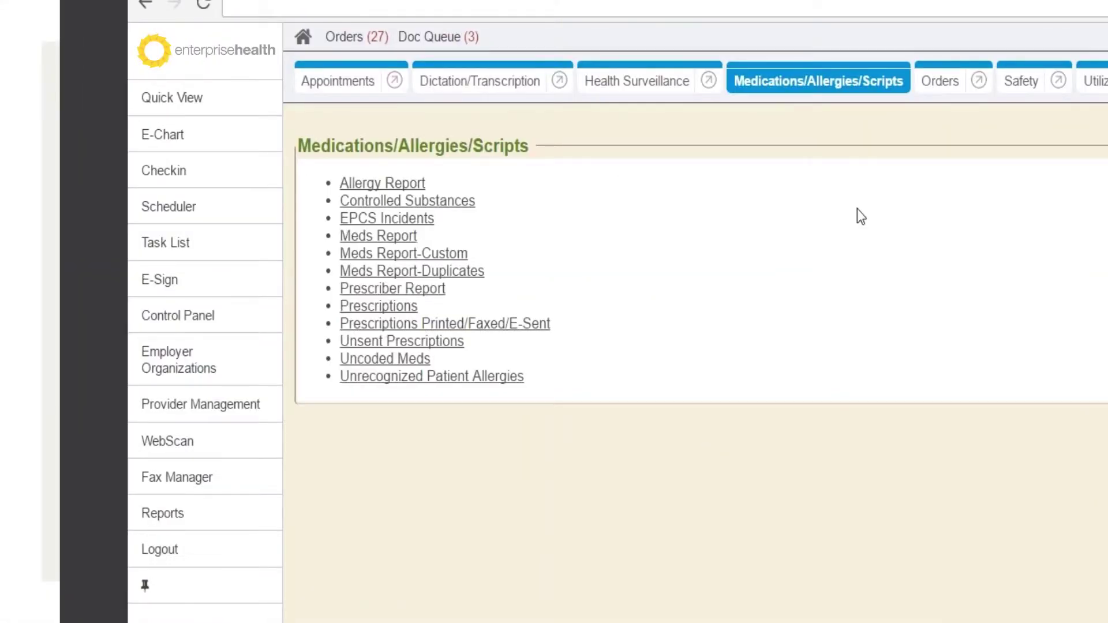
Search Safety incident cases from 2000 to today, finding one case
{"action": "left_click", "coordinate": [947, 80]}
{"action": "left_click", "coordinate": [1019, 81]}
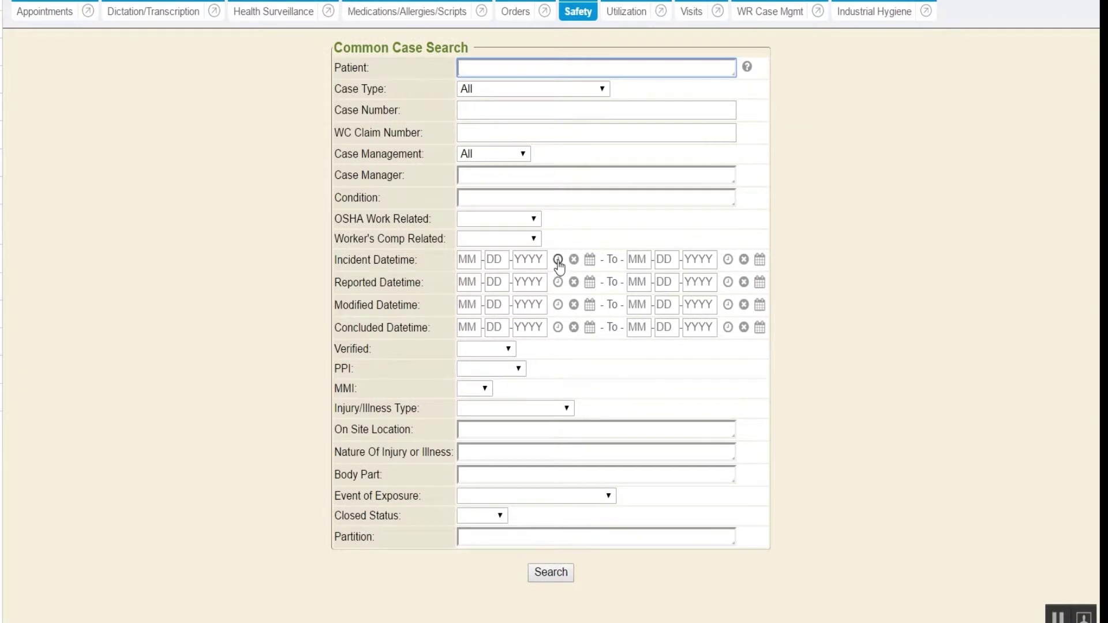
{"action": "left_click", "coordinate": [558, 259]}
{"action": "left_click", "coordinate": [727, 259]}
{"action": "double_click", "coordinate": [528, 259]}
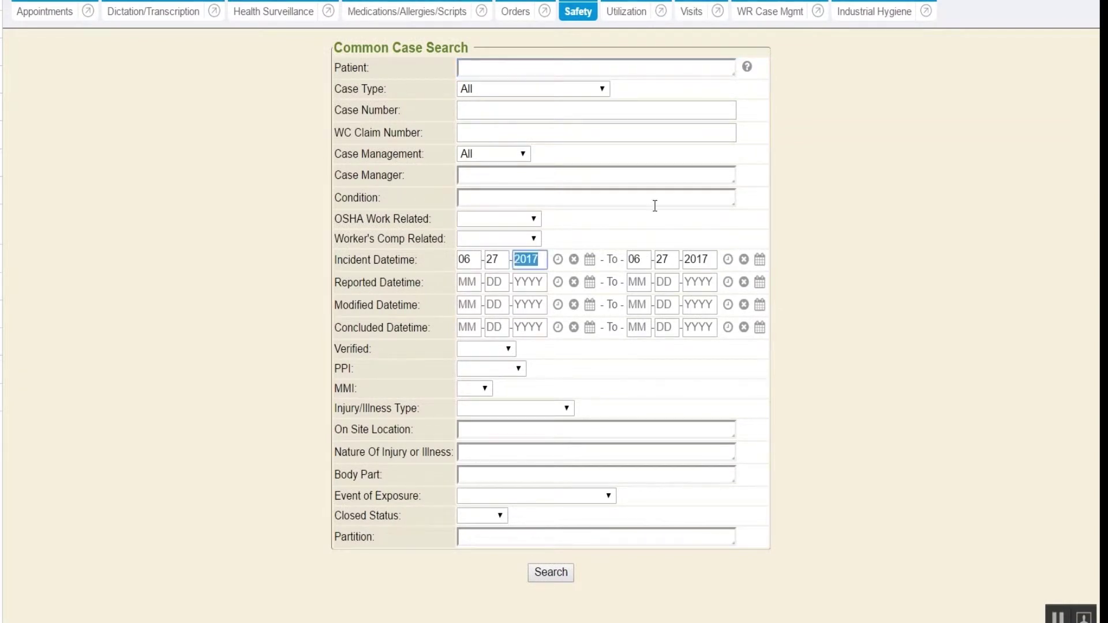
{"action": "type", "text": "2000"}
{"action": "key", "text": "Return"}
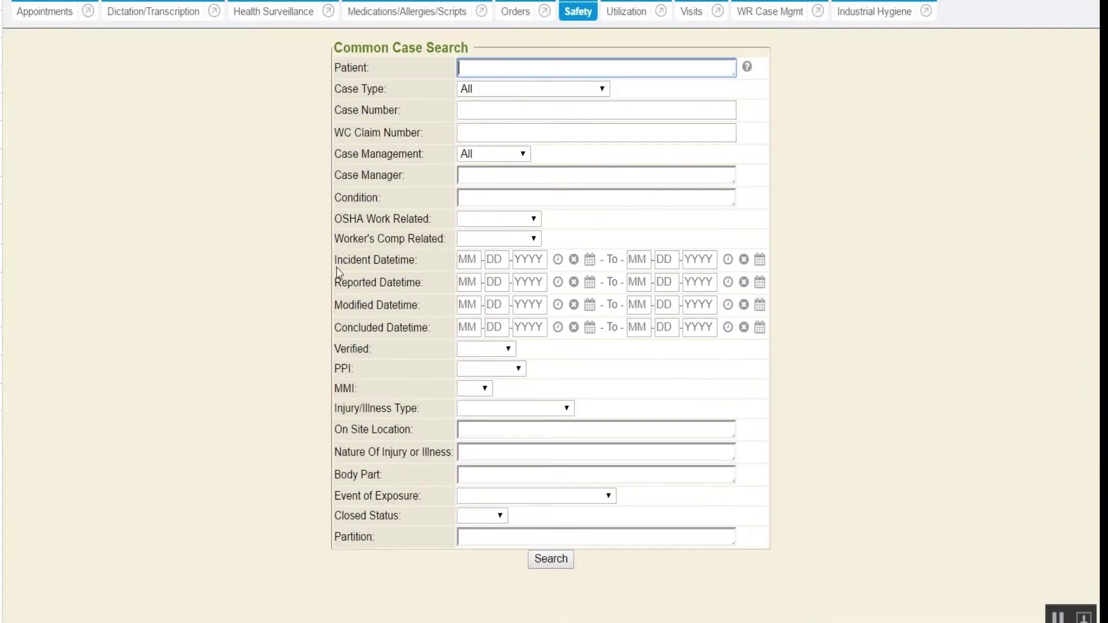
{"action": "left_click", "coordinate": [557, 259]}
{"action": "left_click", "coordinate": [728, 259]}
{"action": "double_click", "coordinate": [528, 259]}
{"action": "type", "text": "2000"}
{"action": "key", "text": "Return"}
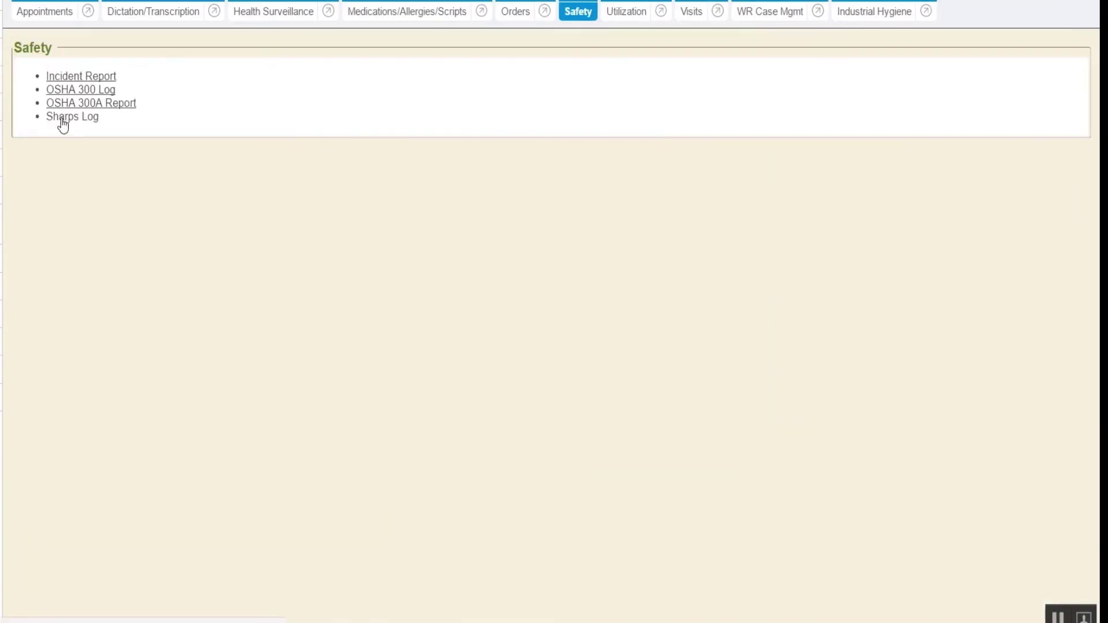
Search the Sharps Log for incidents from 2000 to today
{"action": "left_click", "coordinate": [63, 119]}
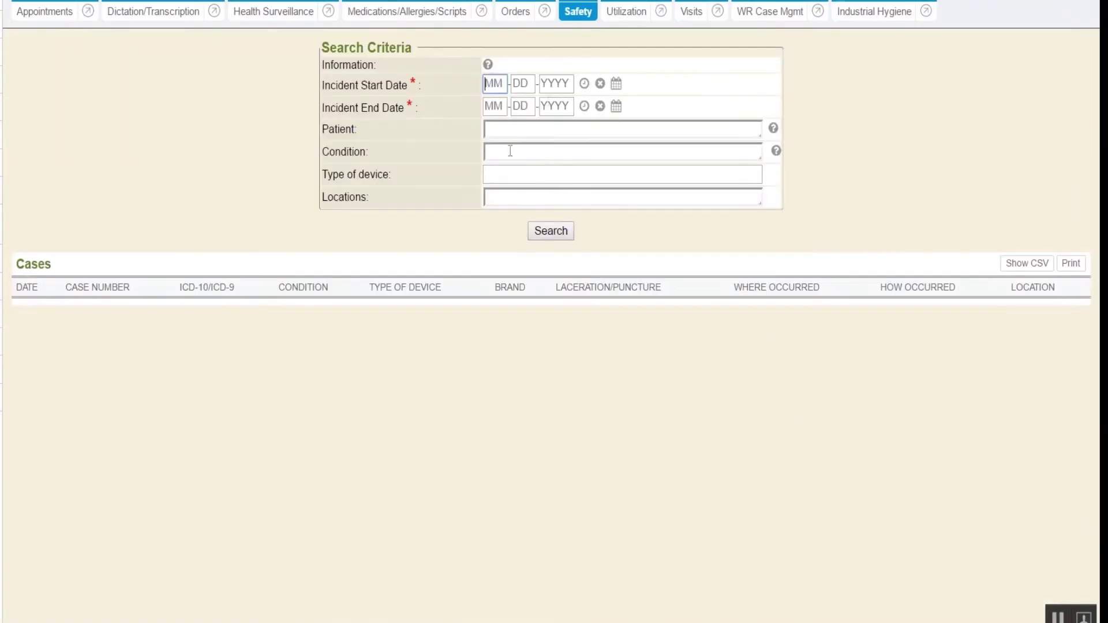
{"action": "left_click", "coordinate": [584, 84]}
{"action": "left_click", "coordinate": [584, 105]}
{"action": "double_click", "coordinate": [552, 83]}
{"action": "type", "text": "2000"}
{"action": "key", "text": "Return"}
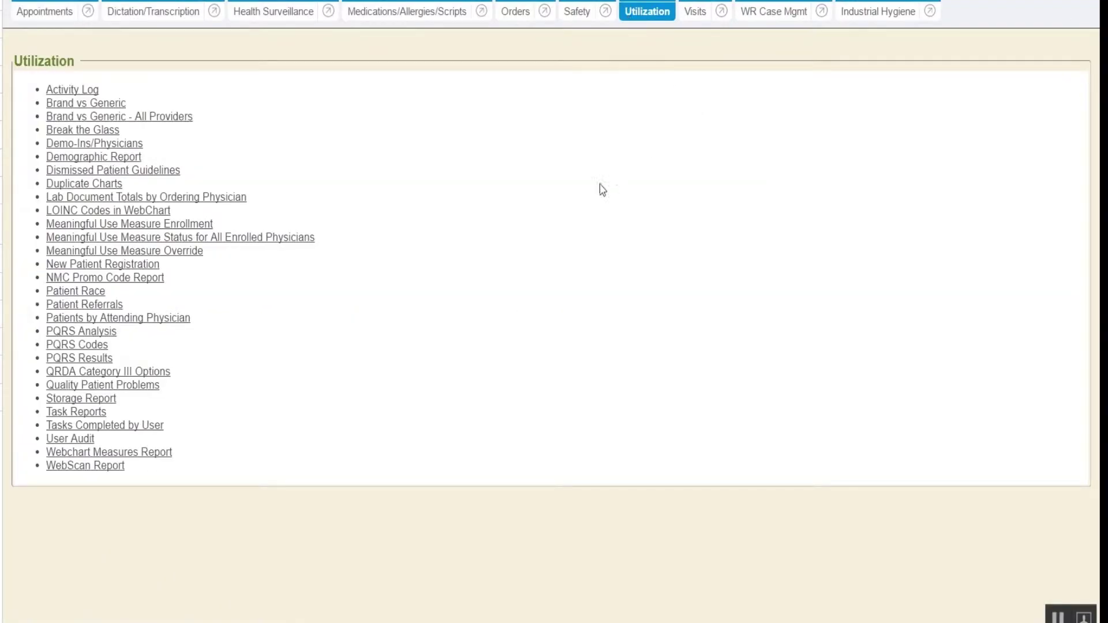
Run the Audiogram Report from 2010 to today on the Visits tab
{"action": "left_click", "coordinate": [696, 13]}
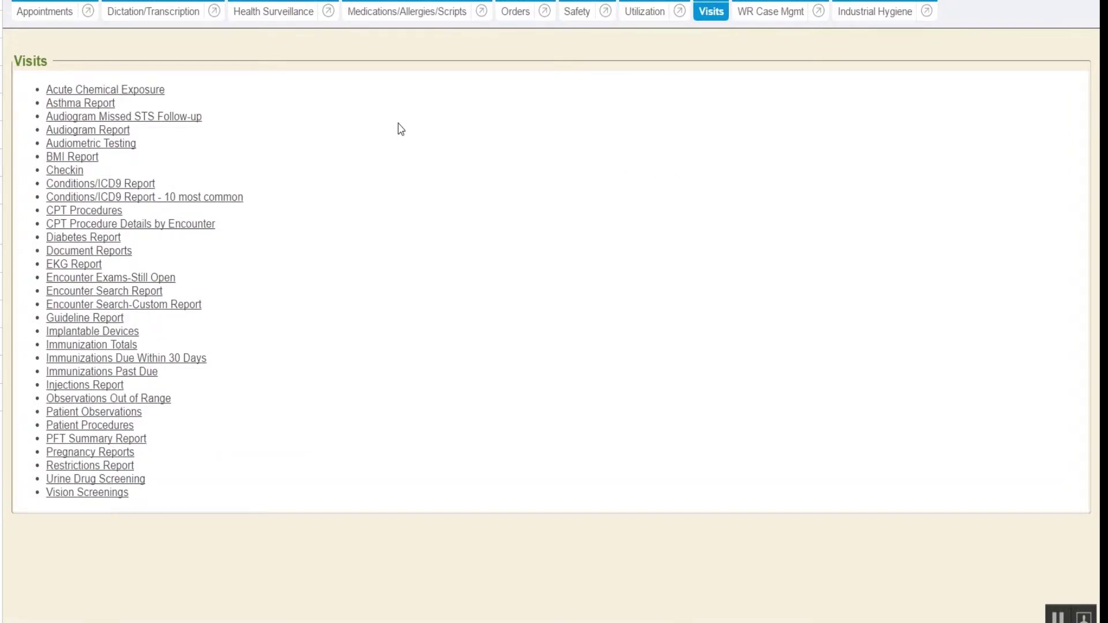
{"action": "left_click", "coordinate": [94, 136]}
{"action": "left_click", "coordinate": [546, 84]}
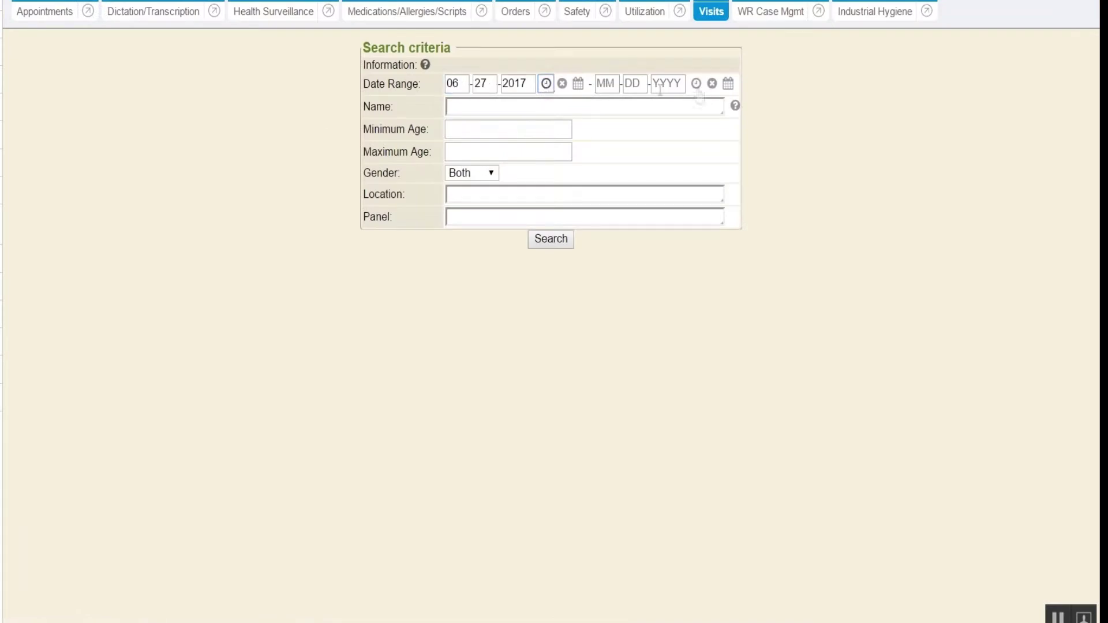
{"action": "left_click", "coordinate": [696, 84]}
{"action": "double_click", "coordinate": [517, 84]}
{"action": "type", "text": "20"}
{"action": "type", "text": "10"}
{"action": "key", "text": "Return"}
Scroll through the three audiogram results, then check the Audiometric Testing and Injections reports
{"action": "scroll", "coordinate": [620, 314], "scroll_direction": "down", "scroll_amount": 1}
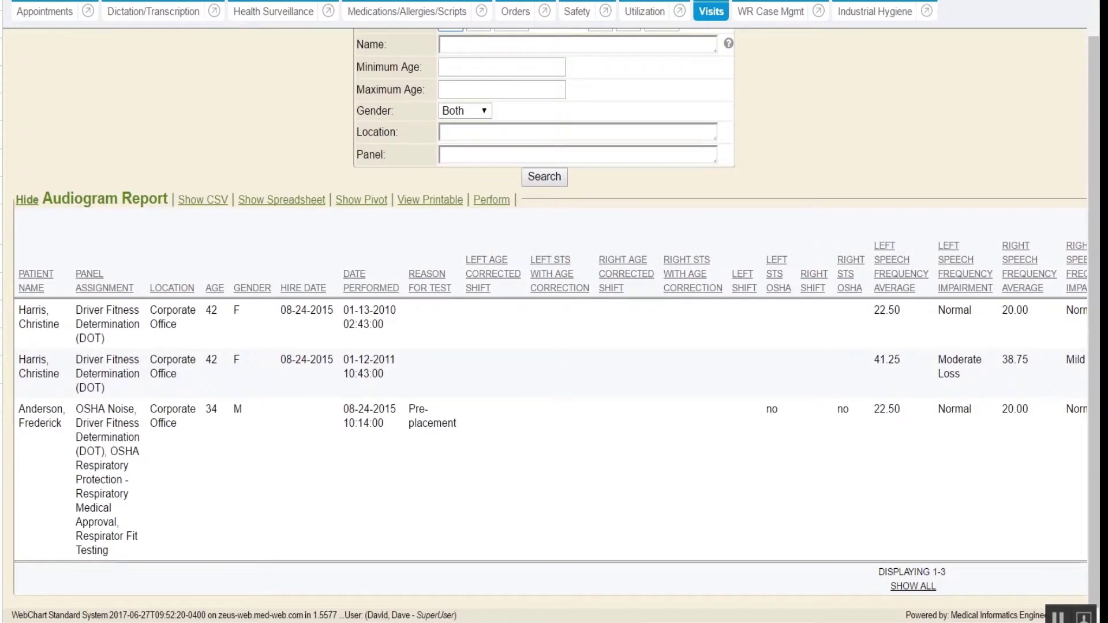
{"action": "scroll", "coordinate": [546, 323], "scroll_direction": "right", "scroll_amount": 4}
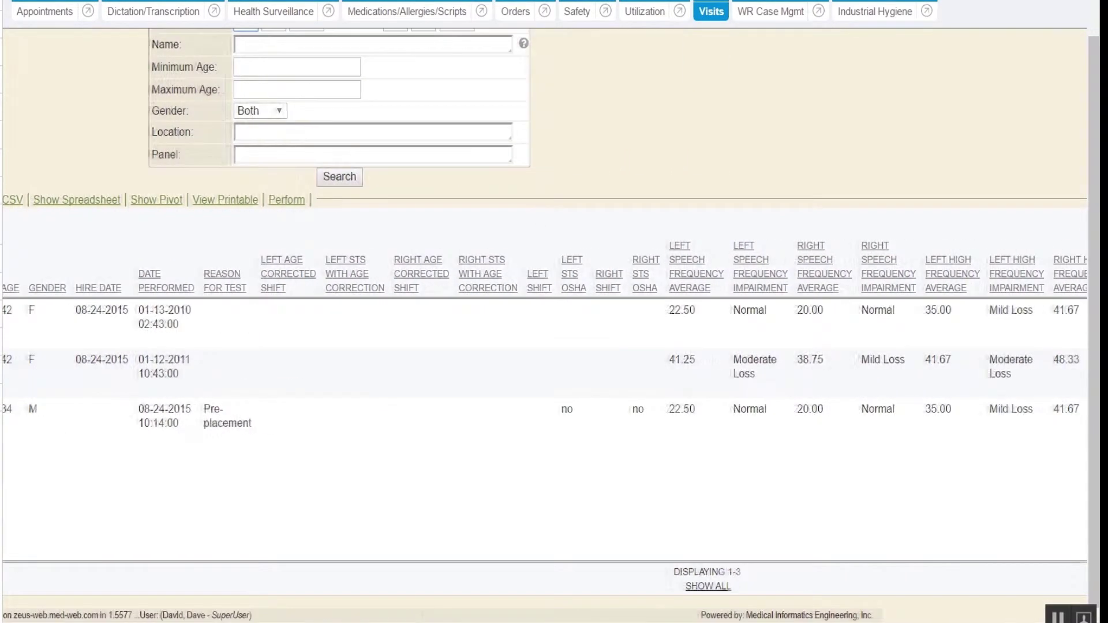
{"action": "scroll", "coordinate": [545, 323], "scroll_direction": "right", "scroll_amount": 3}
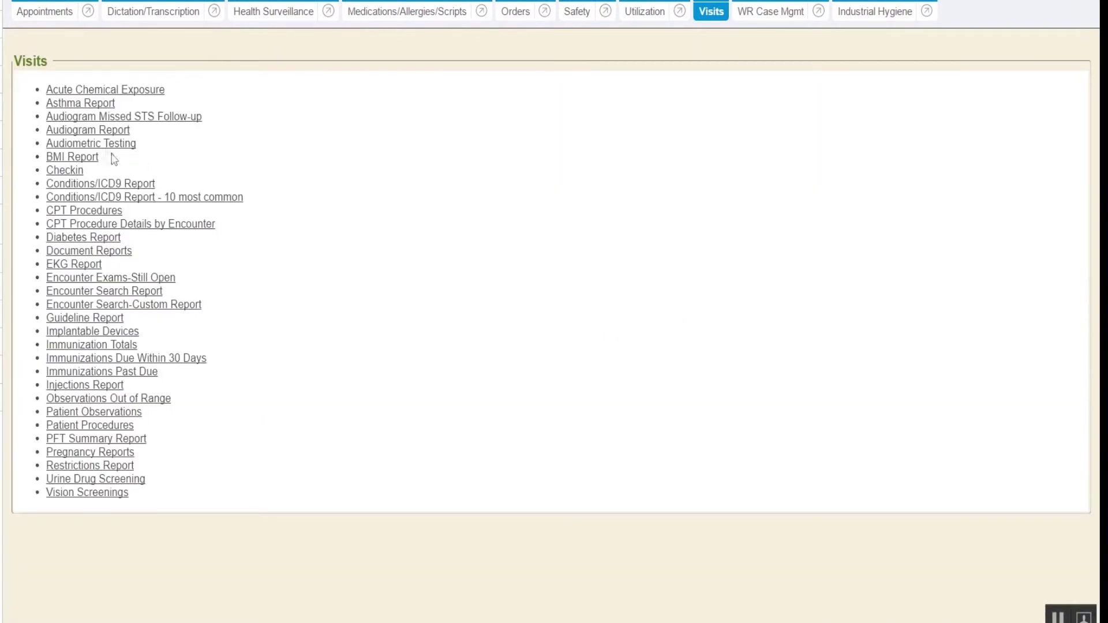
{"action": "left_click", "coordinate": [104, 144]}
{"action": "left_click", "coordinate": [109, 385]}
List injections given from 06-27-2000 to 06-27-2017, returning 8 rows
{"action": "left_click", "coordinate": [365, 77]}
{"action": "left_click", "coordinate": [781, 77]}
{"action": "double_click", "coordinate": [338, 77]}
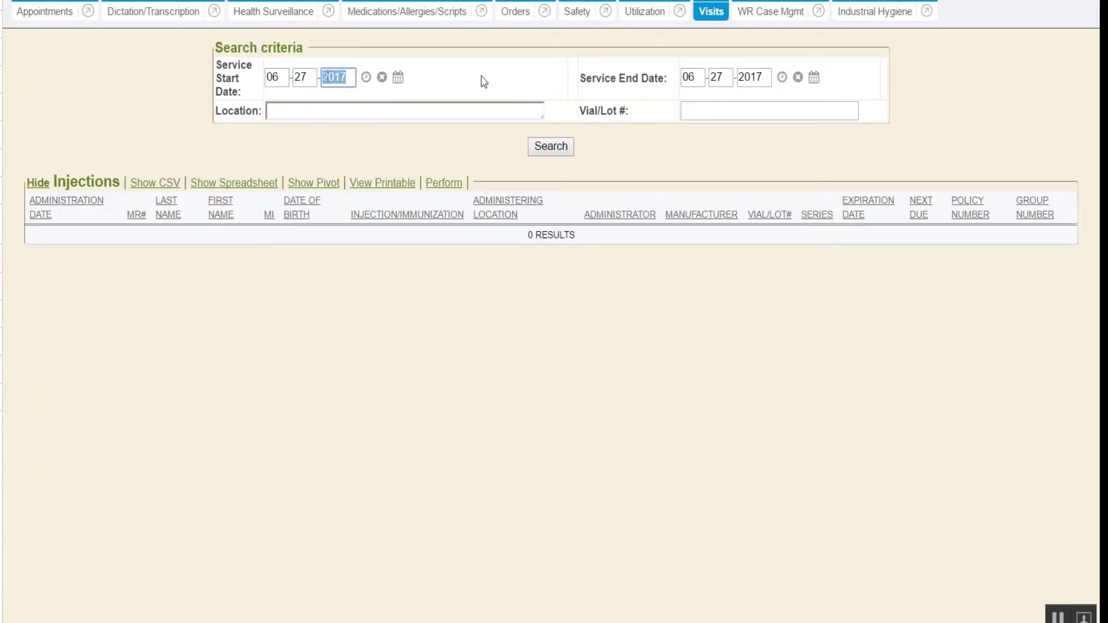
{"action": "type", "text": "2000"}
{"action": "key", "text": "Return"}
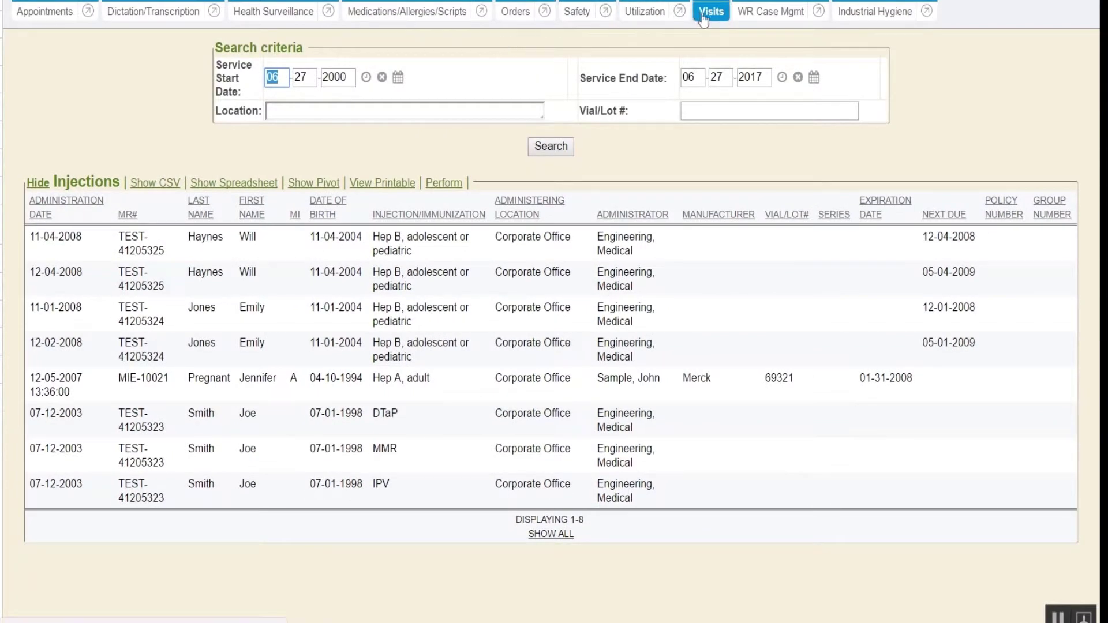
Browse the Visits, WR Case Management and Industrial Hygiene report lists
{"action": "left_click", "coordinate": [694, 23]}
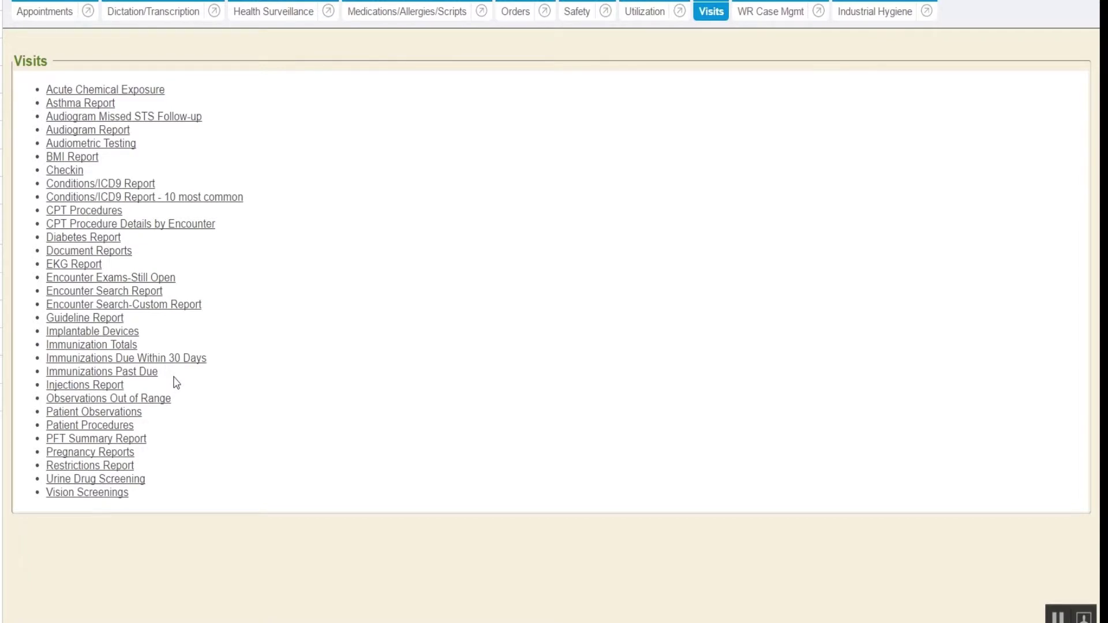
{"action": "left_click", "coordinate": [761, 19]}
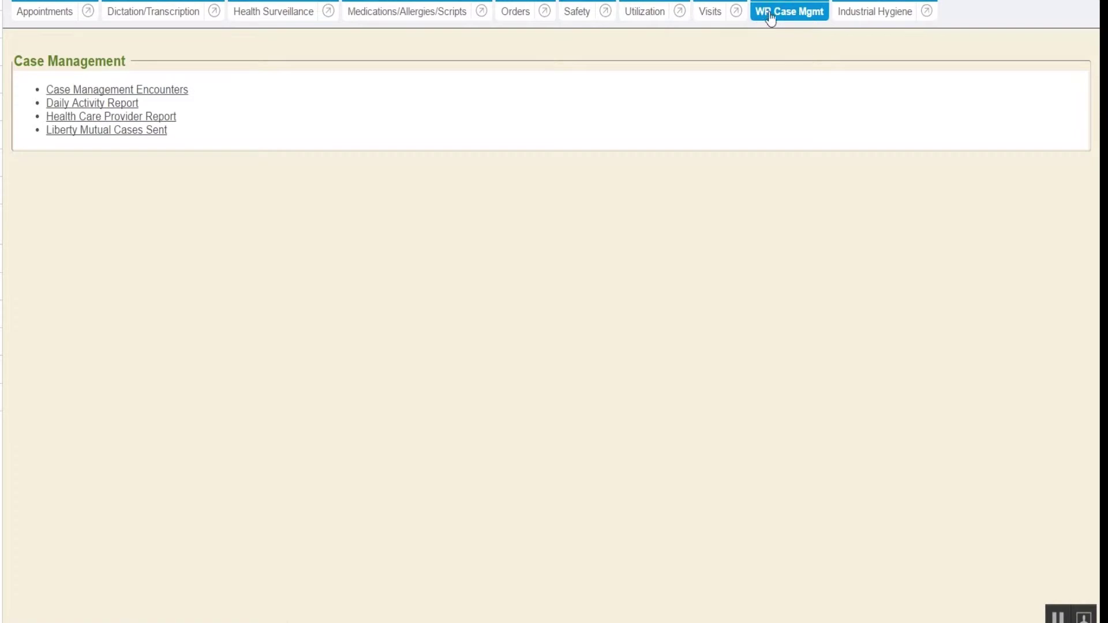
{"action": "left_click", "coordinate": [868, 11]}
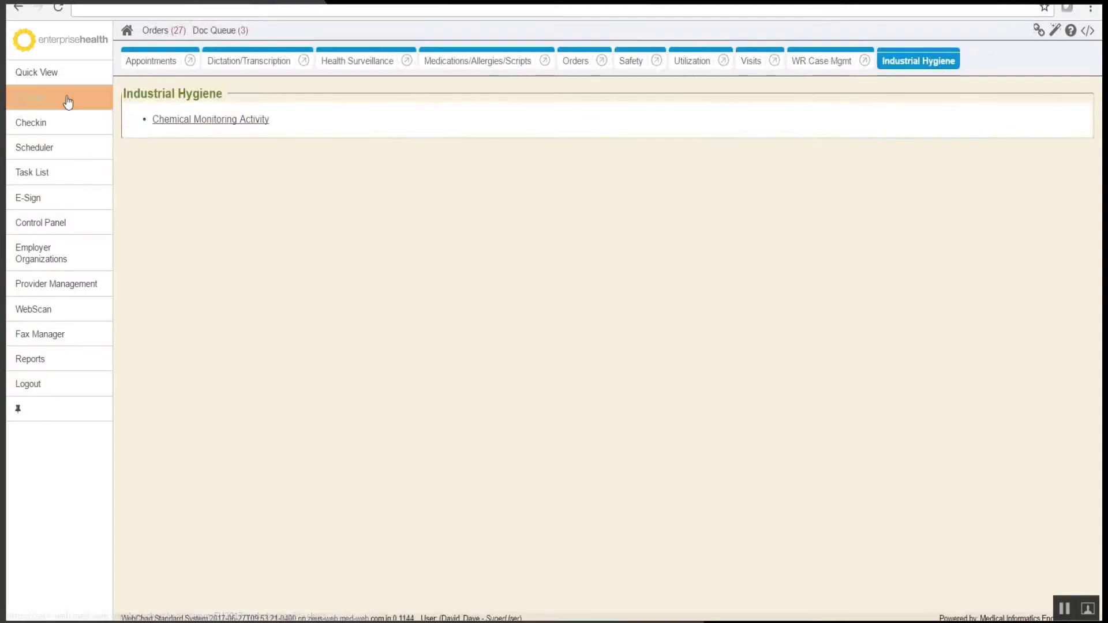
Open a recent employee's injury visit case and view its pre-filled OSHA 301 form enlarged
{"action": "left_click", "coordinate": [68, 102]}
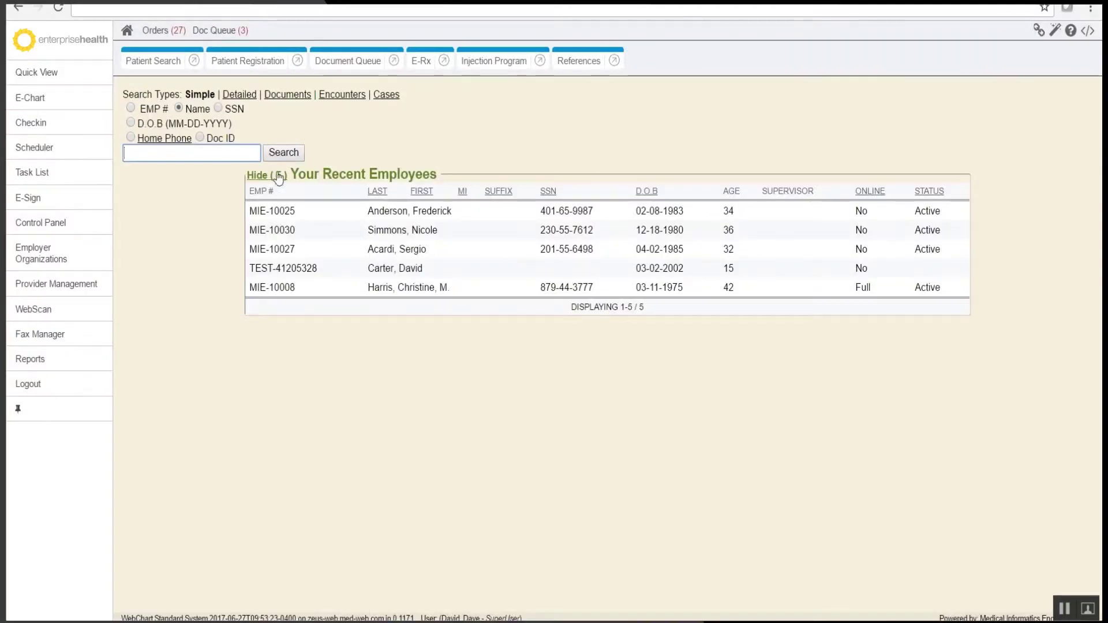
{"action": "left_click", "coordinate": [271, 207]}
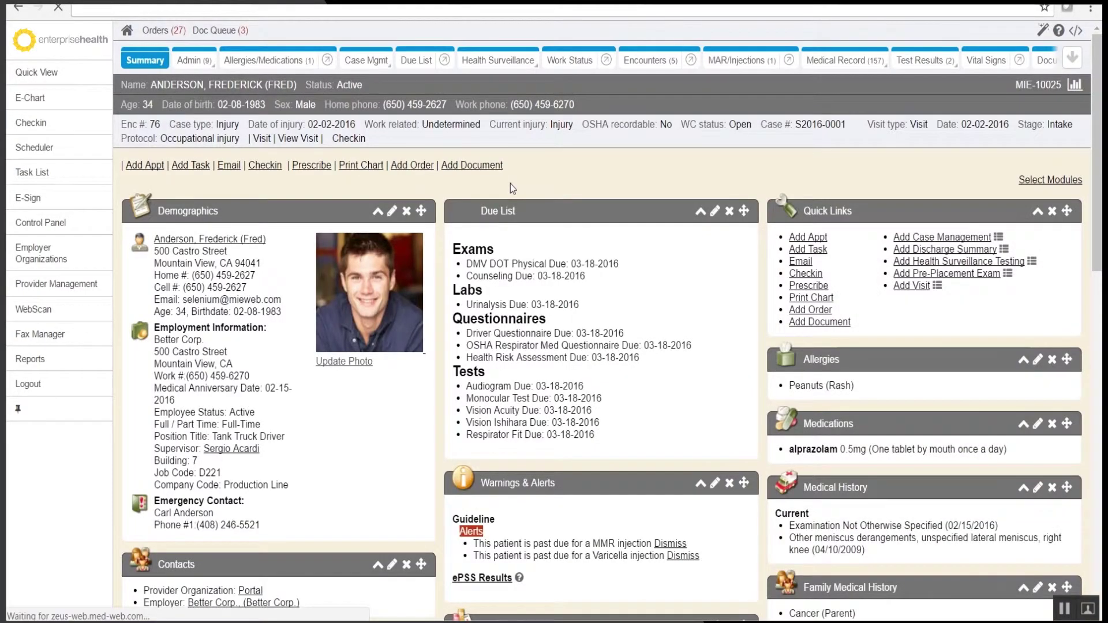
{"action": "left_click", "coordinate": [260, 138]}
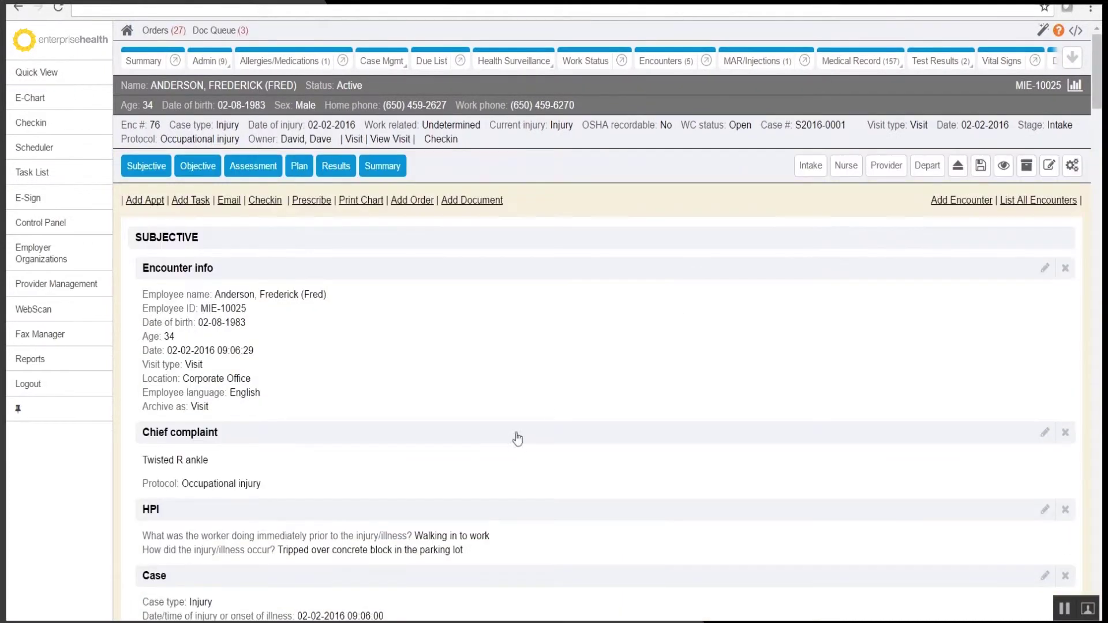
{"action": "left_click", "coordinate": [458, 577]}
{"action": "left_click", "coordinate": [972, 319]}
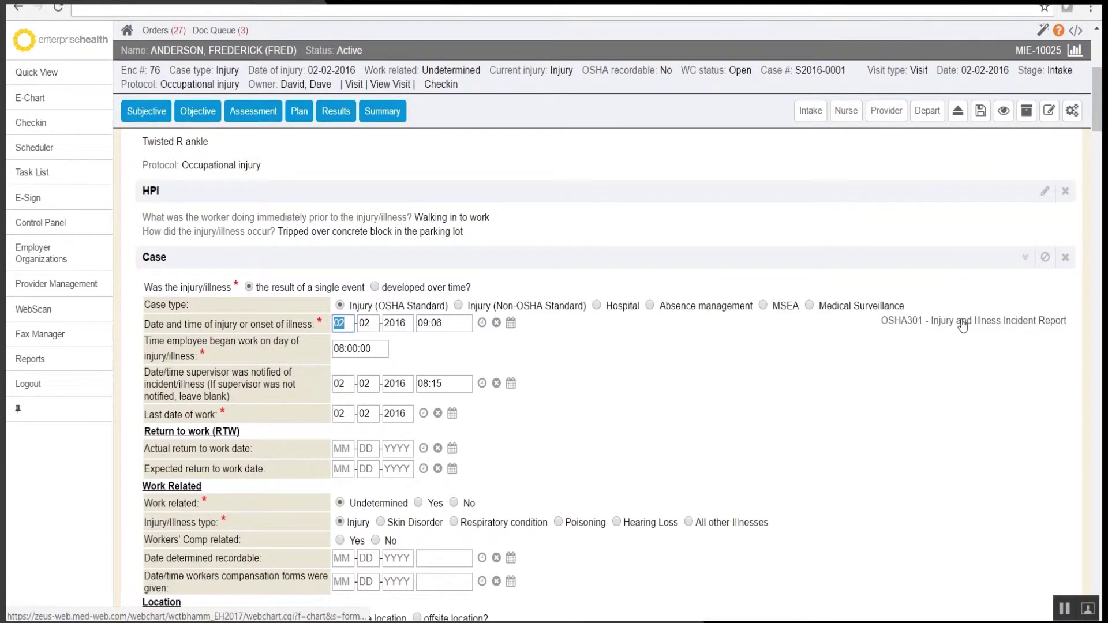
{"action": "key", "text": "ctrl+plus"}
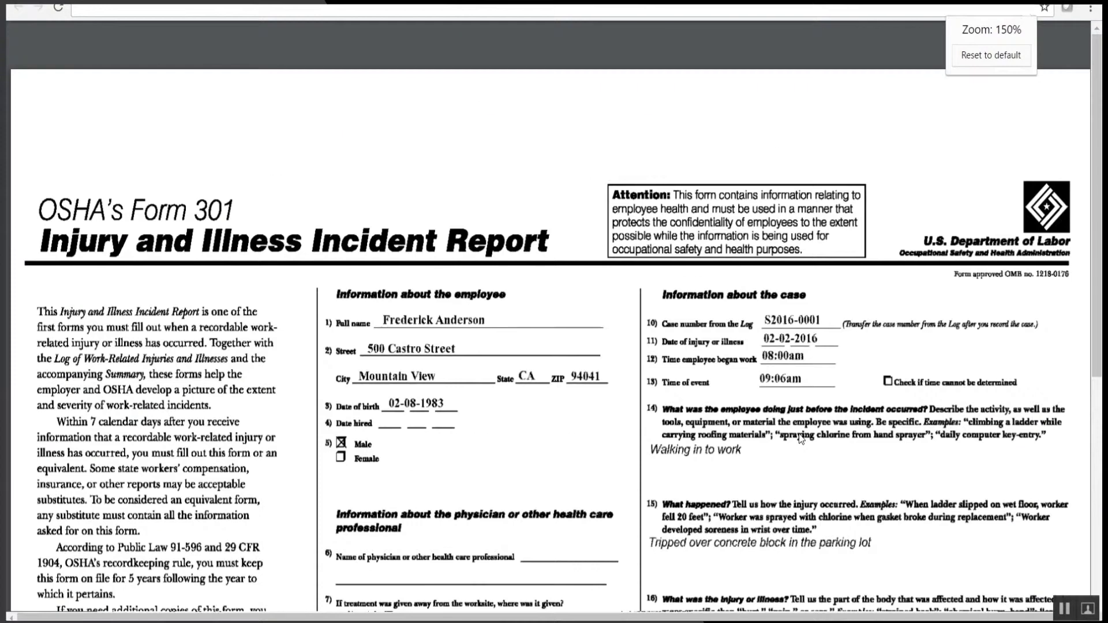
Return to Add Documents and view the pre-filled CA Doctor's First Report (5021) form
{"action": "left_click", "coordinate": [17, 7]}
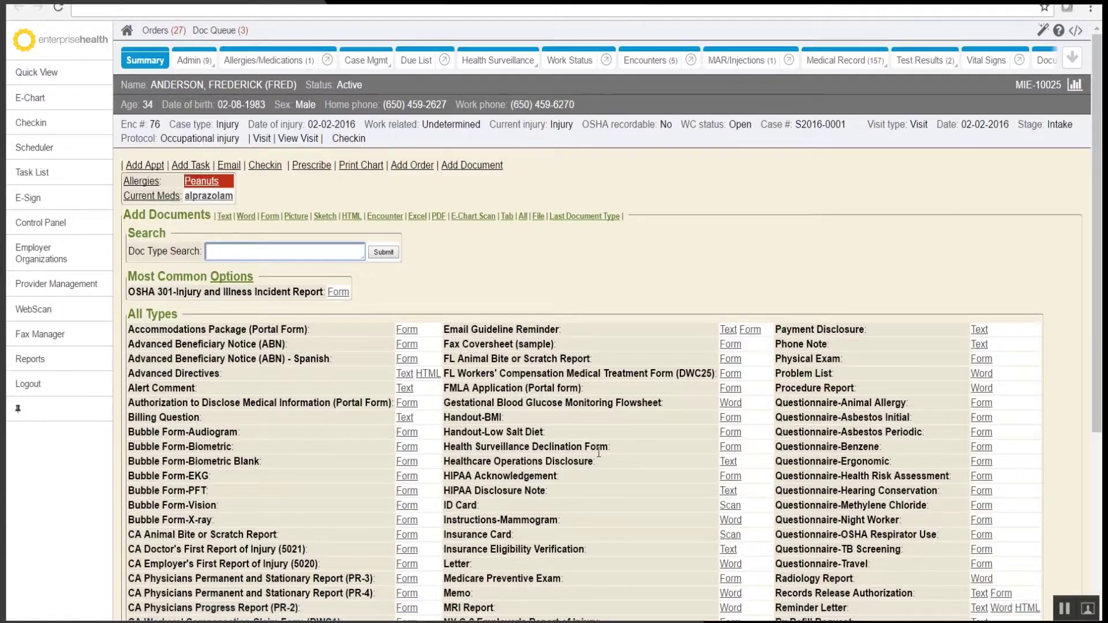
{"action": "scroll", "coordinate": [612, 346], "scroll_direction": "down", "scroll_amount": 5}
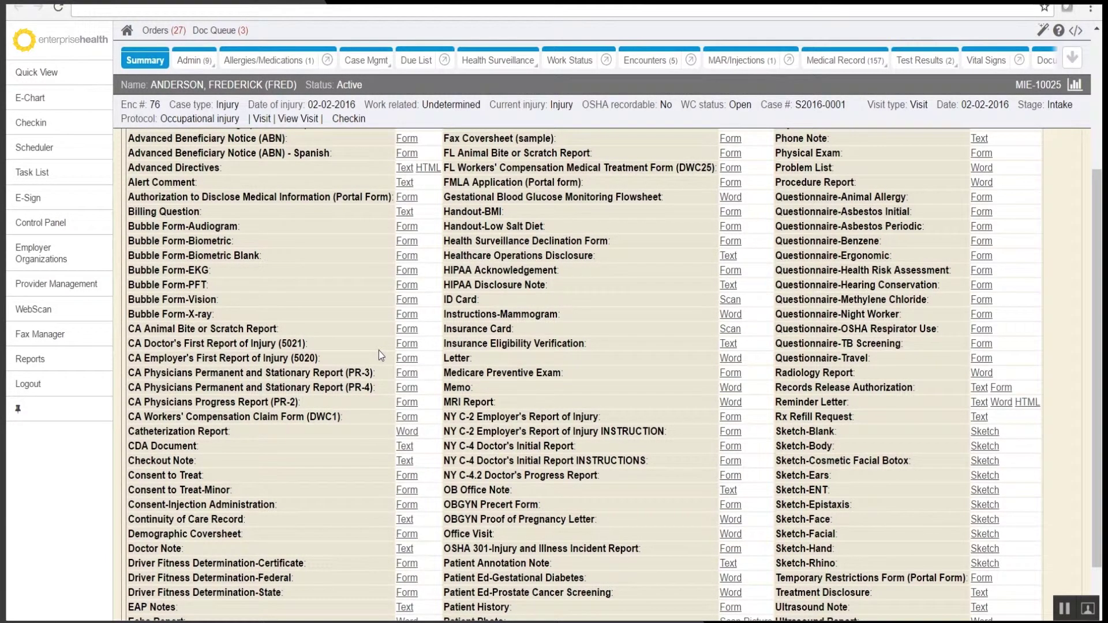
{"action": "left_click", "coordinate": [410, 345]}
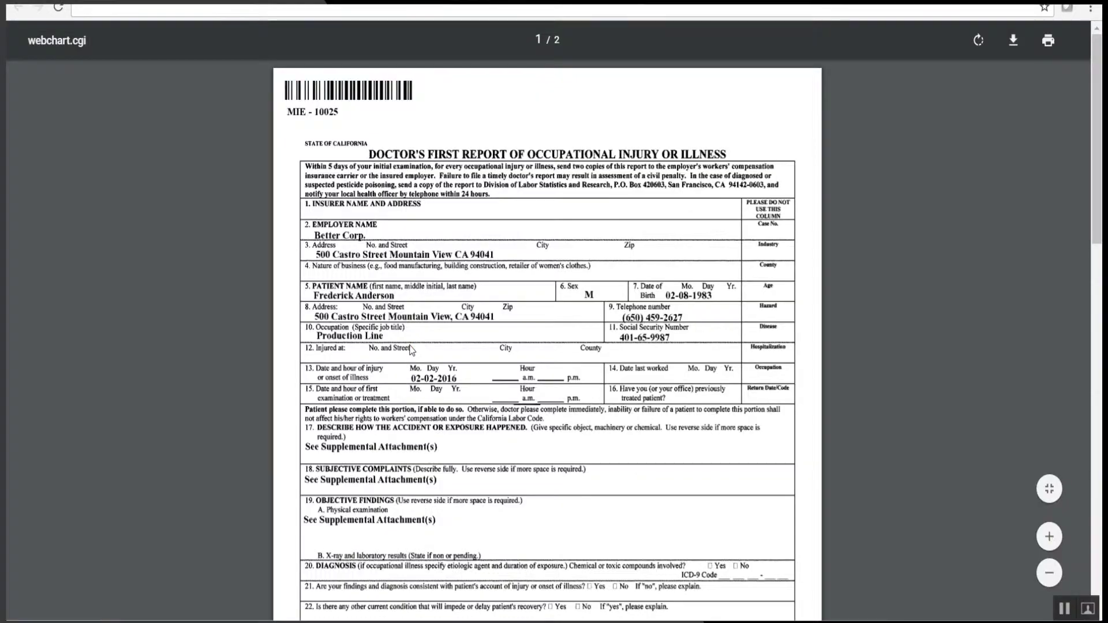
{"action": "scroll", "coordinate": [411, 349], "scroll_direction": "up", "scroll_amount": 3}
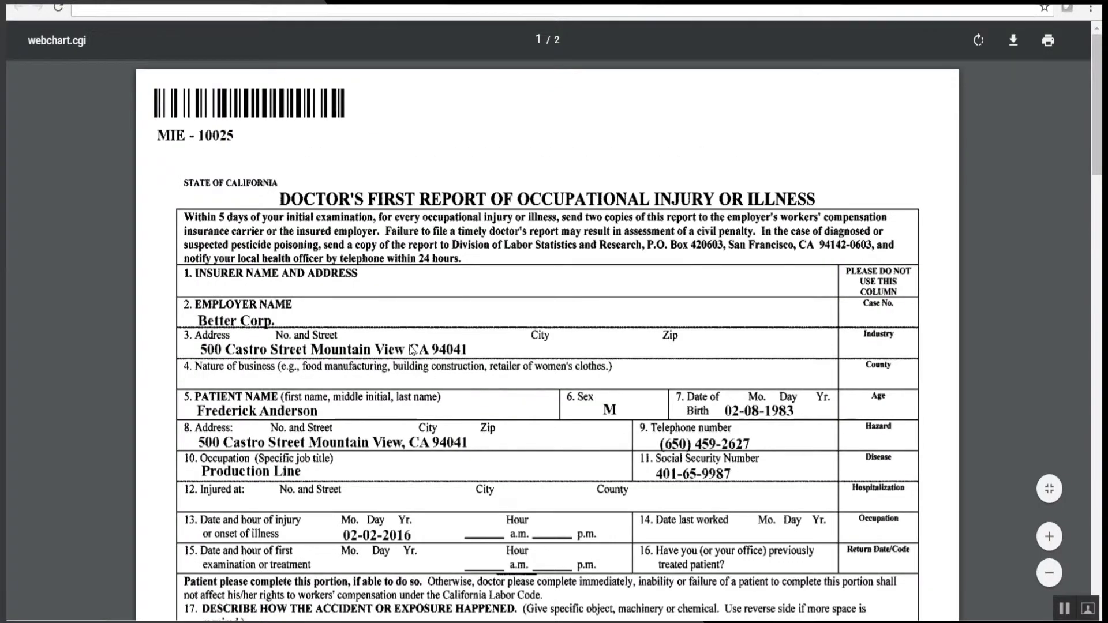
{"action": "scroll", "coordinate": [413, 350], "scroll_direction": "down", "scroll_amount": 4}
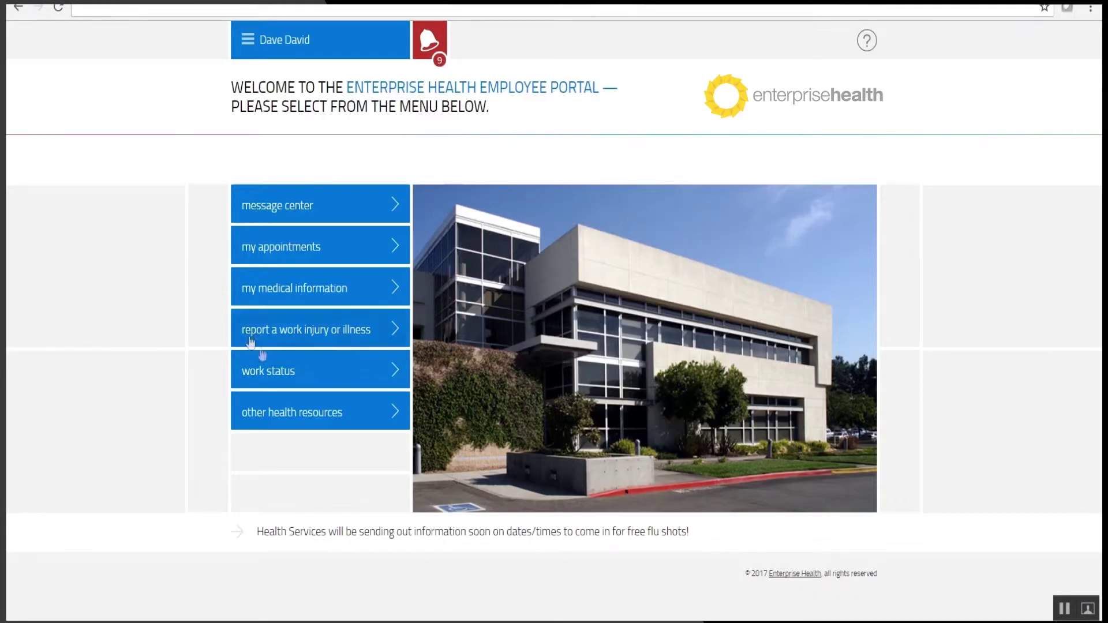
View the employee's work status report, then the supervisor portal's employee Work Status view
{"action": "left_click", "coordinate": [288, 372]}
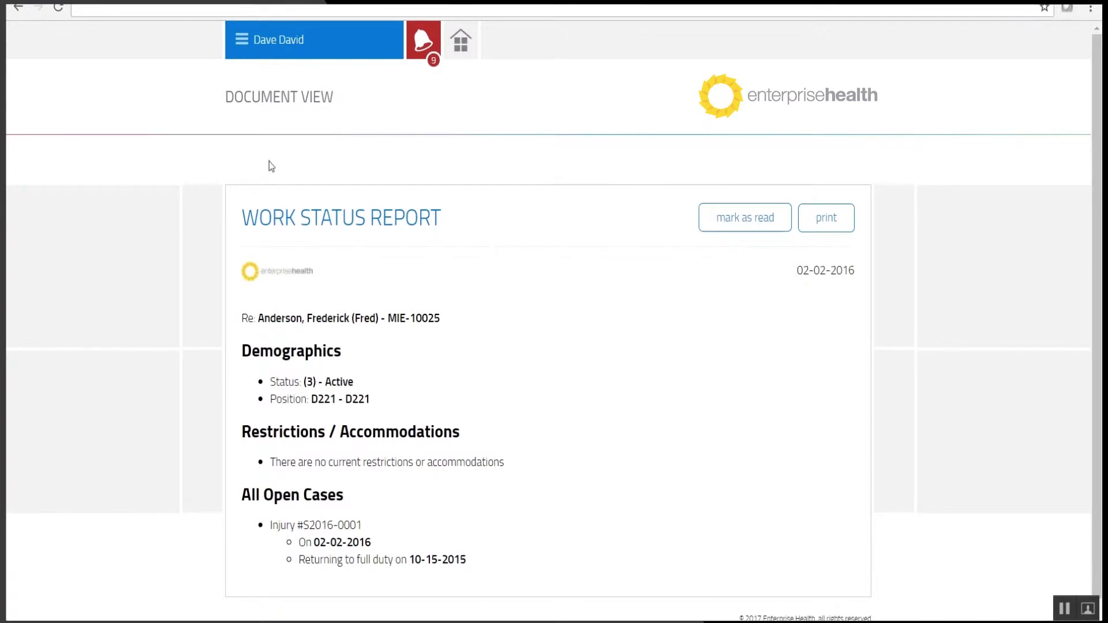
{"action": "left_click", "coordinate": [241, 39]}
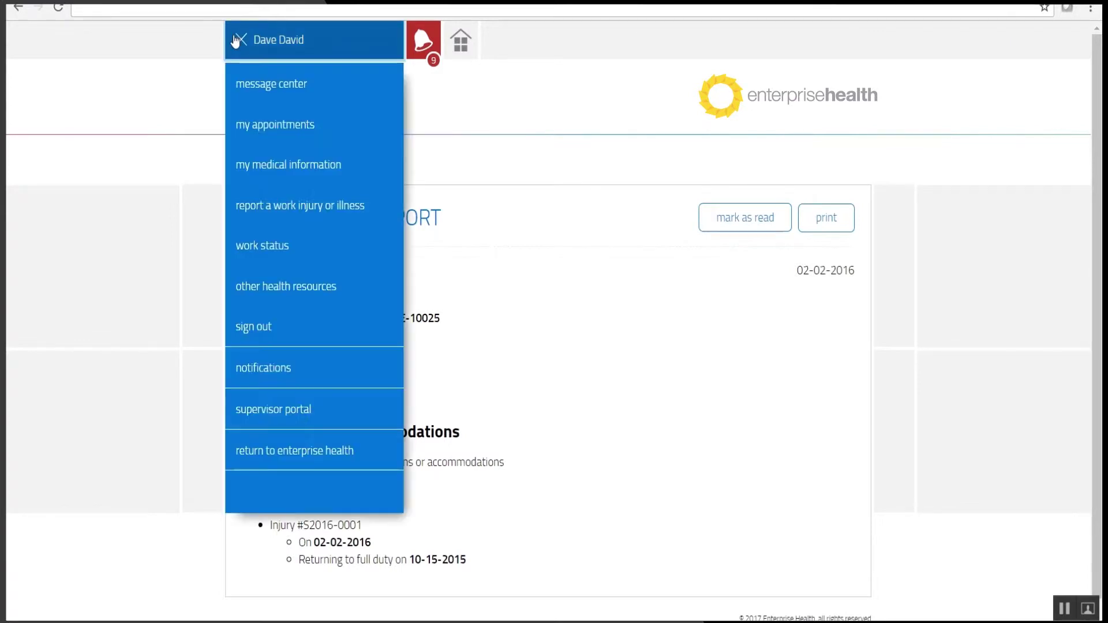
{"action": "left_click", "coordinate": [268, 421]}
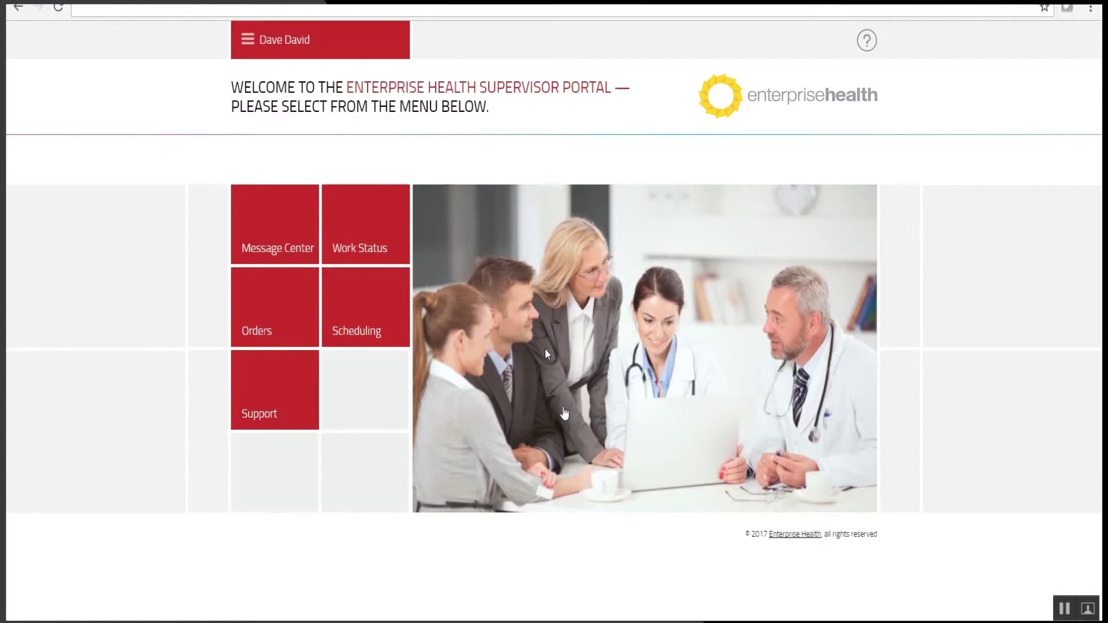
{"action": "left_click", "coordinate": [358, 231]}
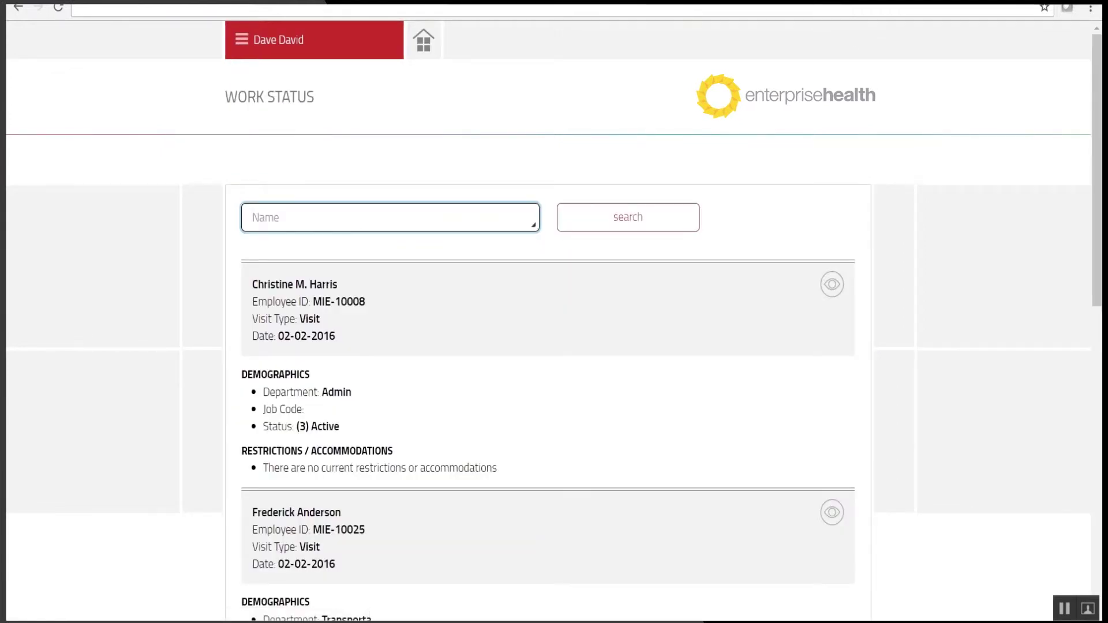
{"action": "scroll", "coordinate": [358, 233], "scroll_direction": "down", "scroll_amount": 7}
{"action": "scroll", "coordinate": [553, 321], "scroll_direction": "down", "scroll_amount": 3}
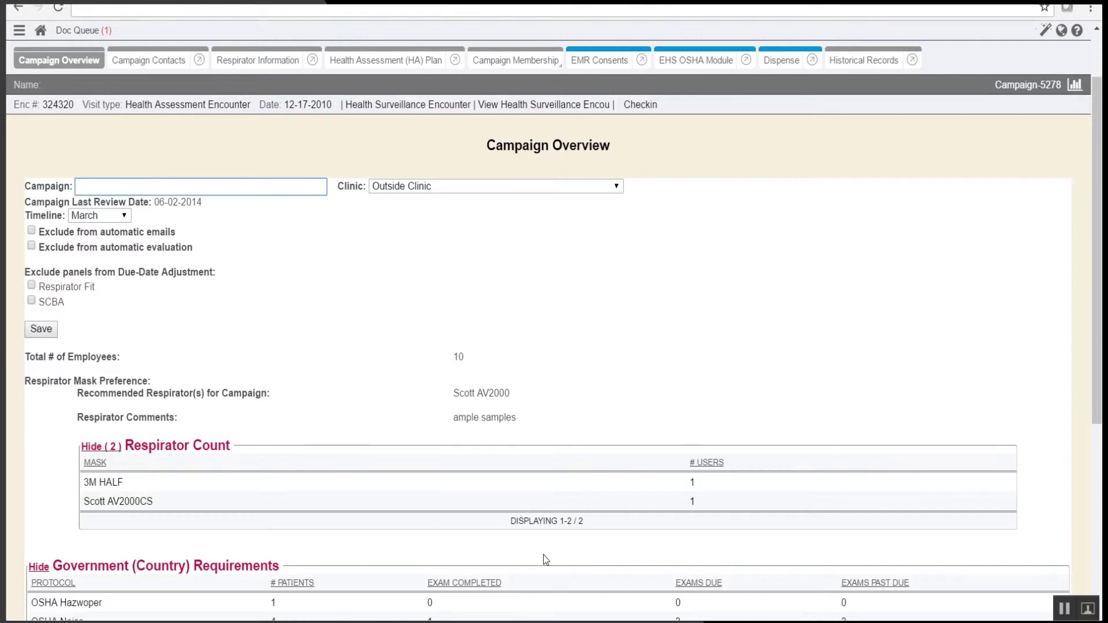
Scroll through the Campaign Overview requirement counts, then show the Respirator Information tab
{"action": "scroll", "coordinate": [1016, 301], "scroll_direction": "down", "scroll_amount": 4}
{"action": "scroll", "coordinate": [1019, 138], "scroll_direction": "down", "scroll_amount": 1}
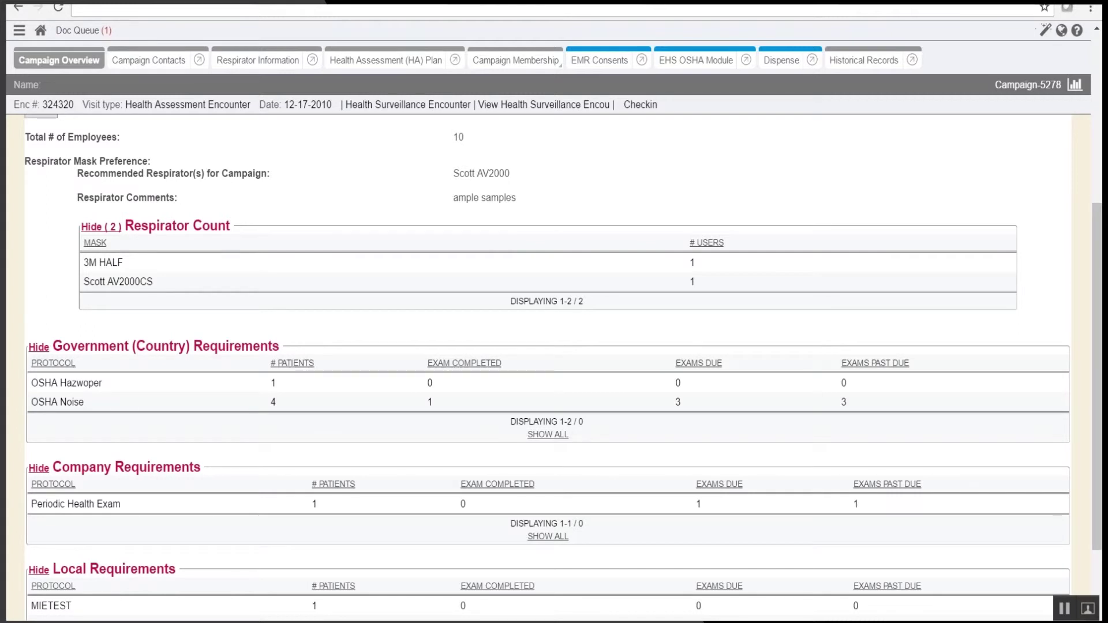
{"action": "scroll", "coordinate": [554, 364], "scroll_direction": "down", "scroll_amount": 2}
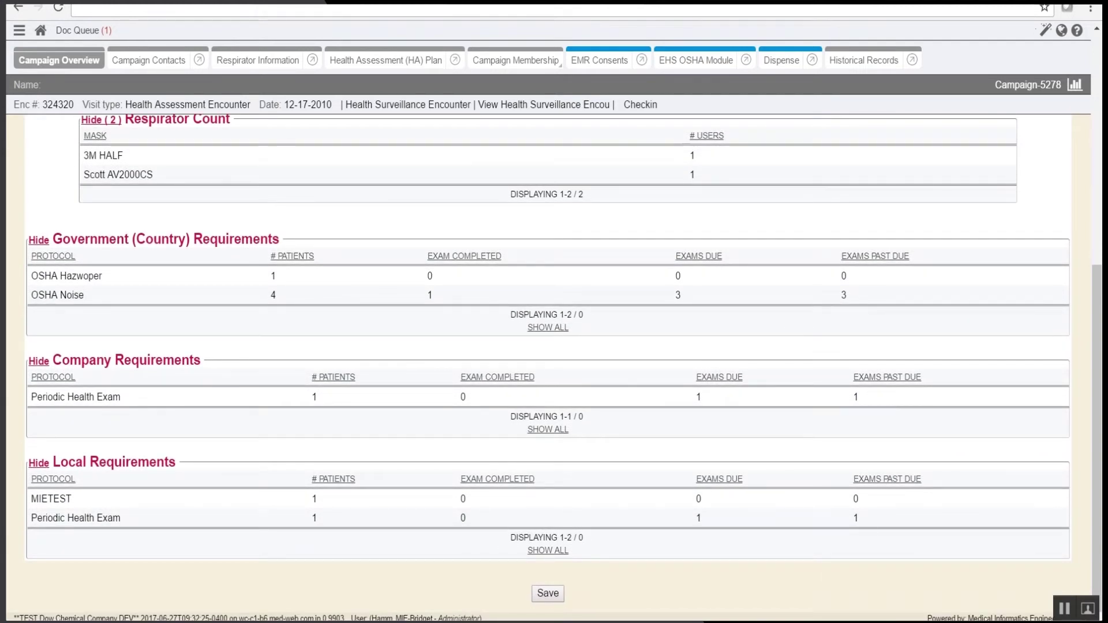
{"action": "left_click", "coordinate": [275, 63]}
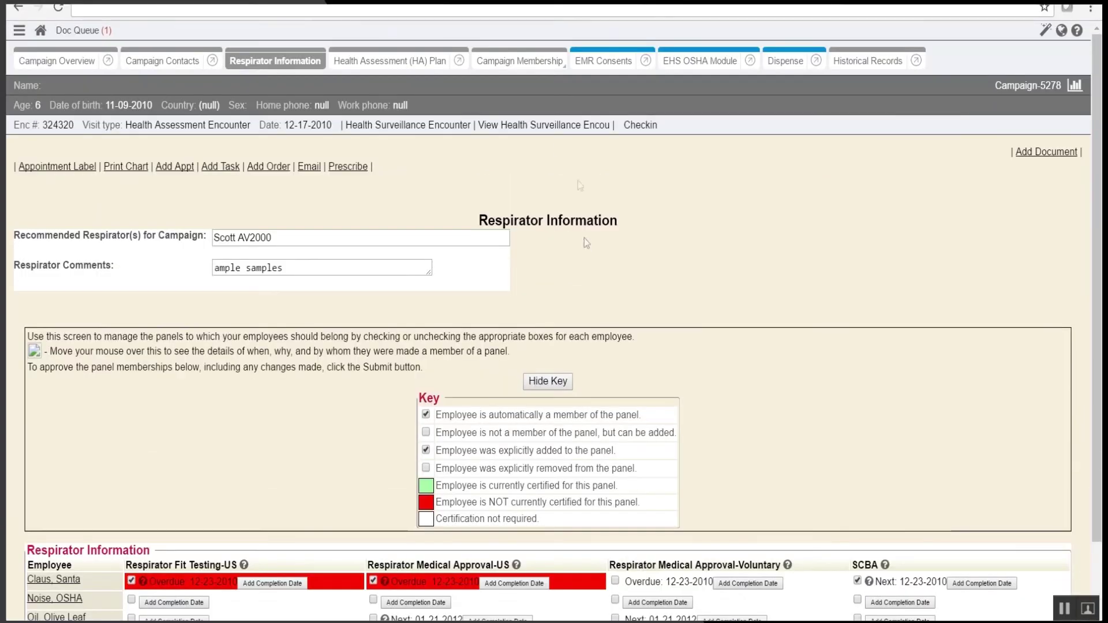
Choose Panel Membership under Campaign Membership to show each employee's panels and due dates
{"action": "mouse_move", "coordinate": [508, 63]}
{"action": "left_click", "coordinate": [514, 126]}
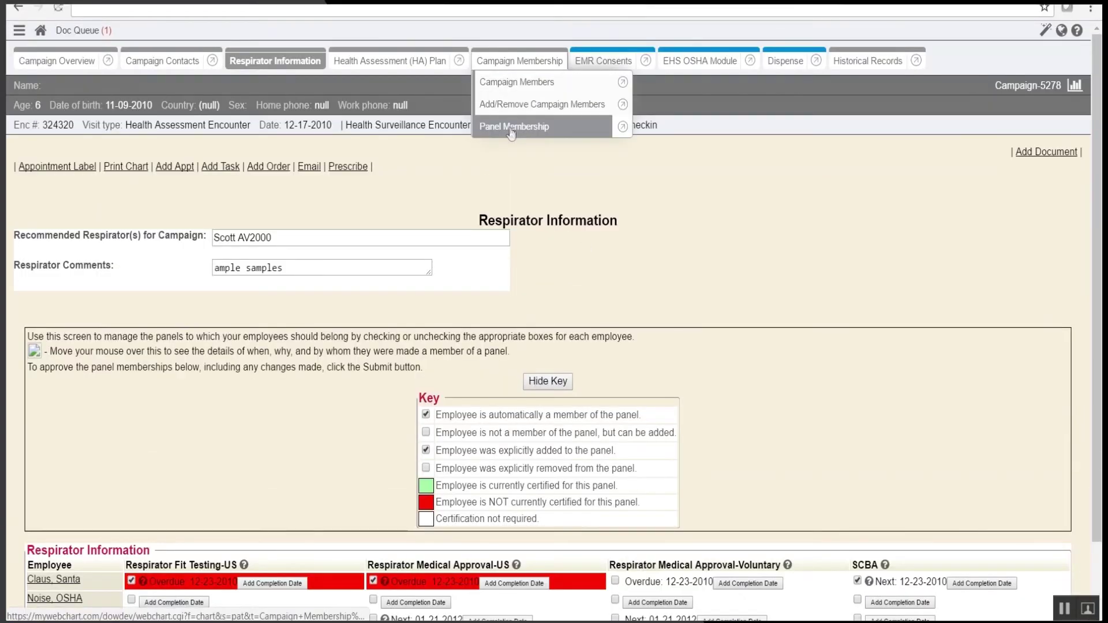